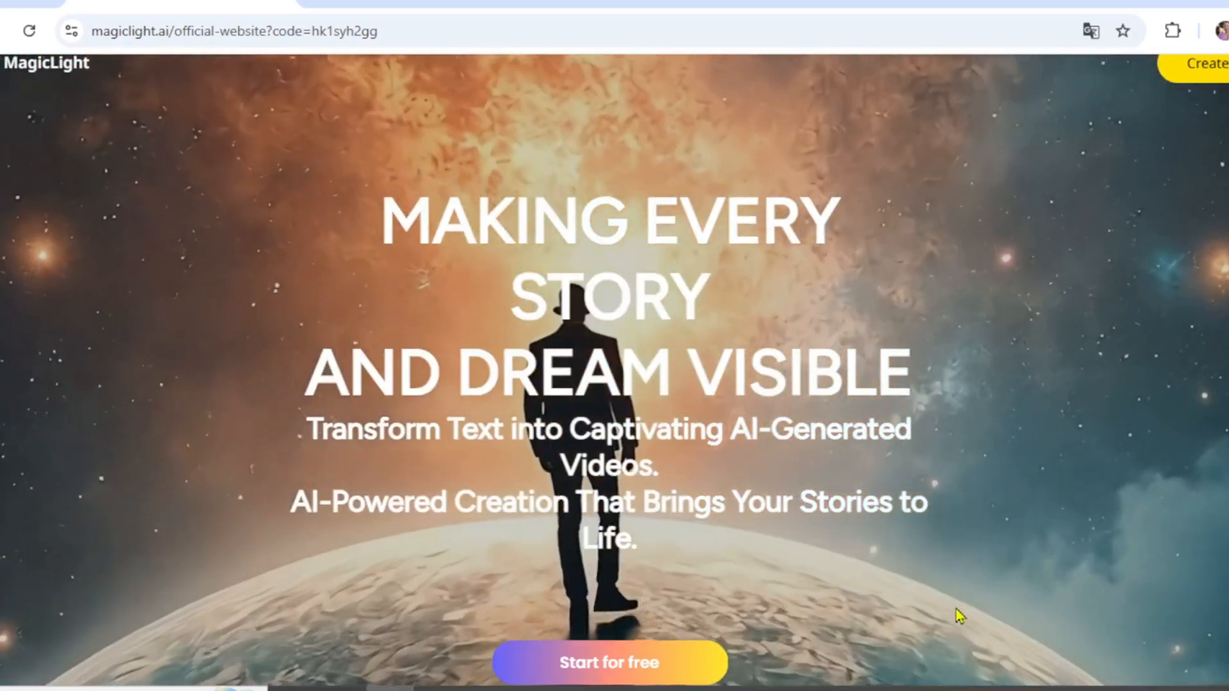
Step: Look through the MagicLight landing page, examining its sections on long videos, character consistency, visual styles and multilingual voiceovers
scroll(958, 616, "down", 1)
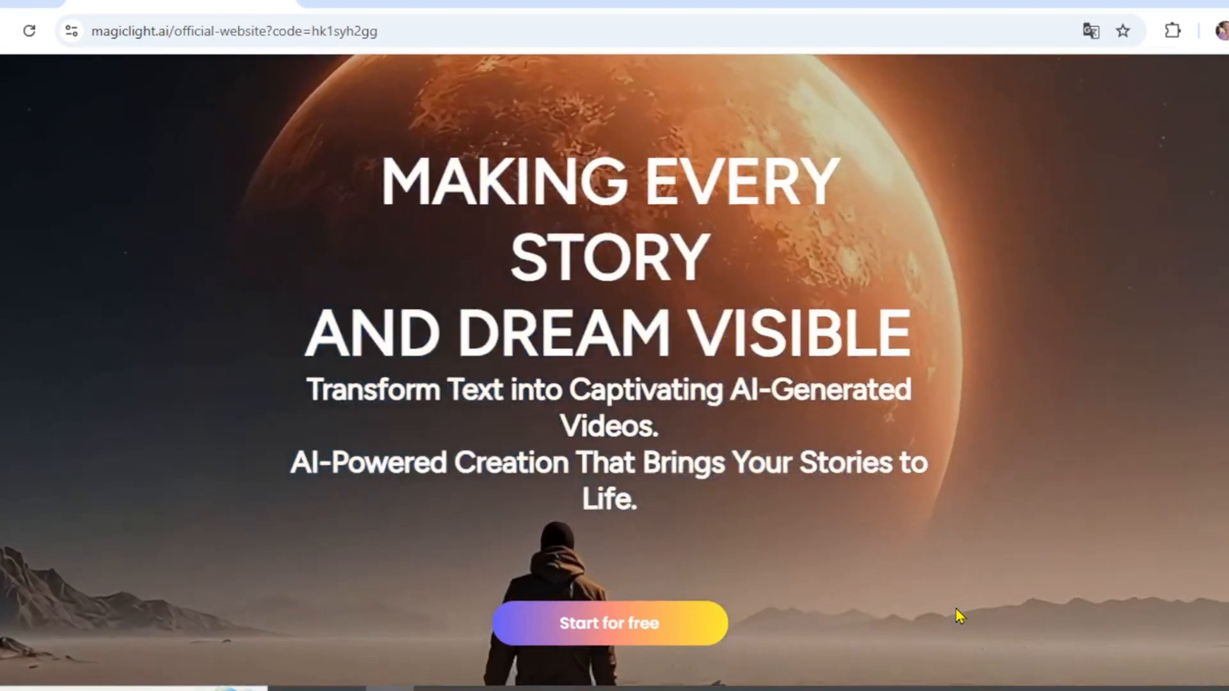
scroll(958, 615, "down", 8)
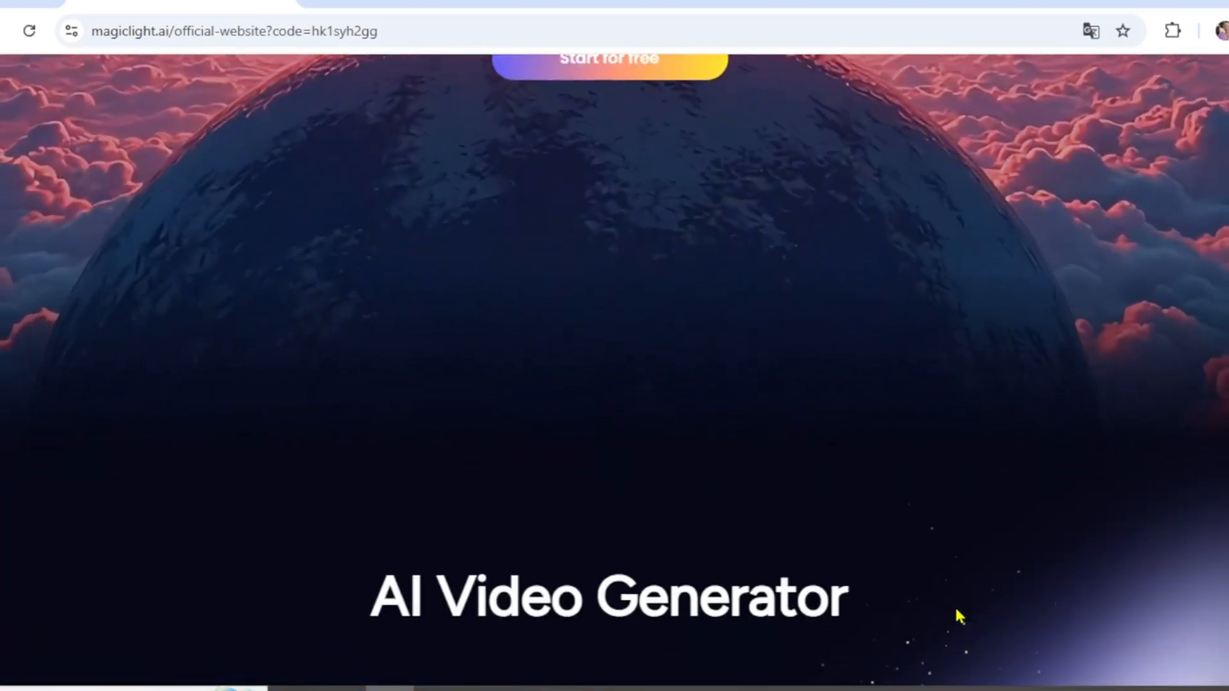
scroll(958, 616, "down", 7)
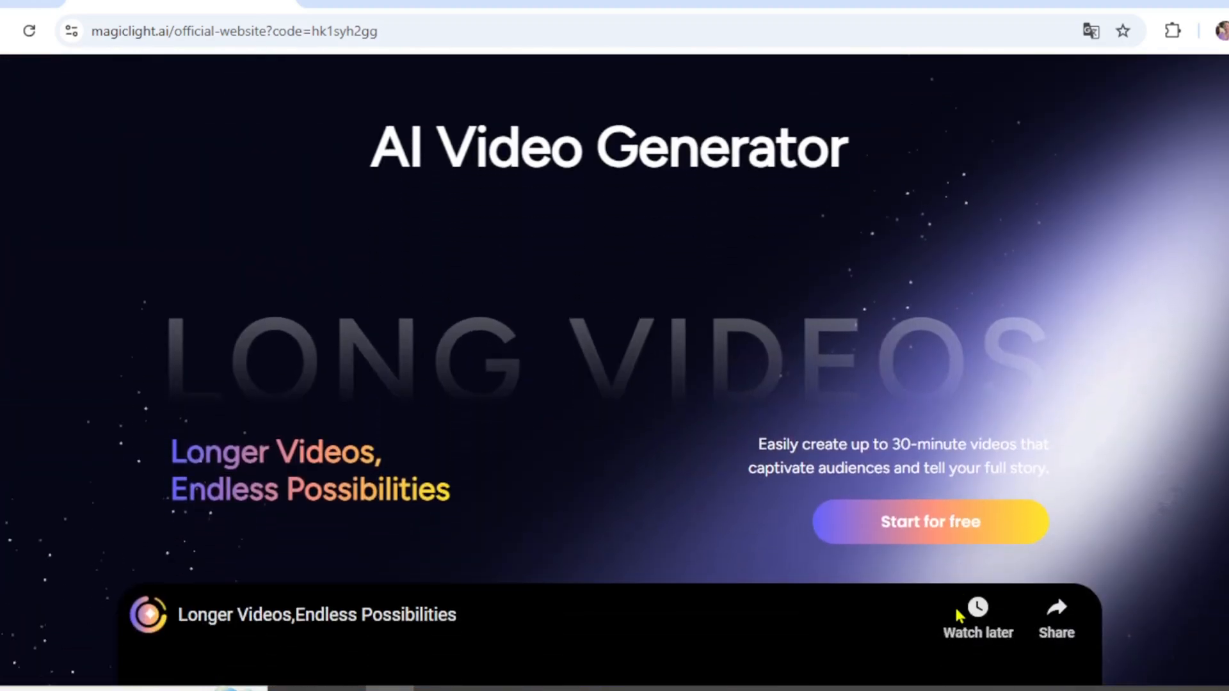
scroll(958, 616, "down", 3)
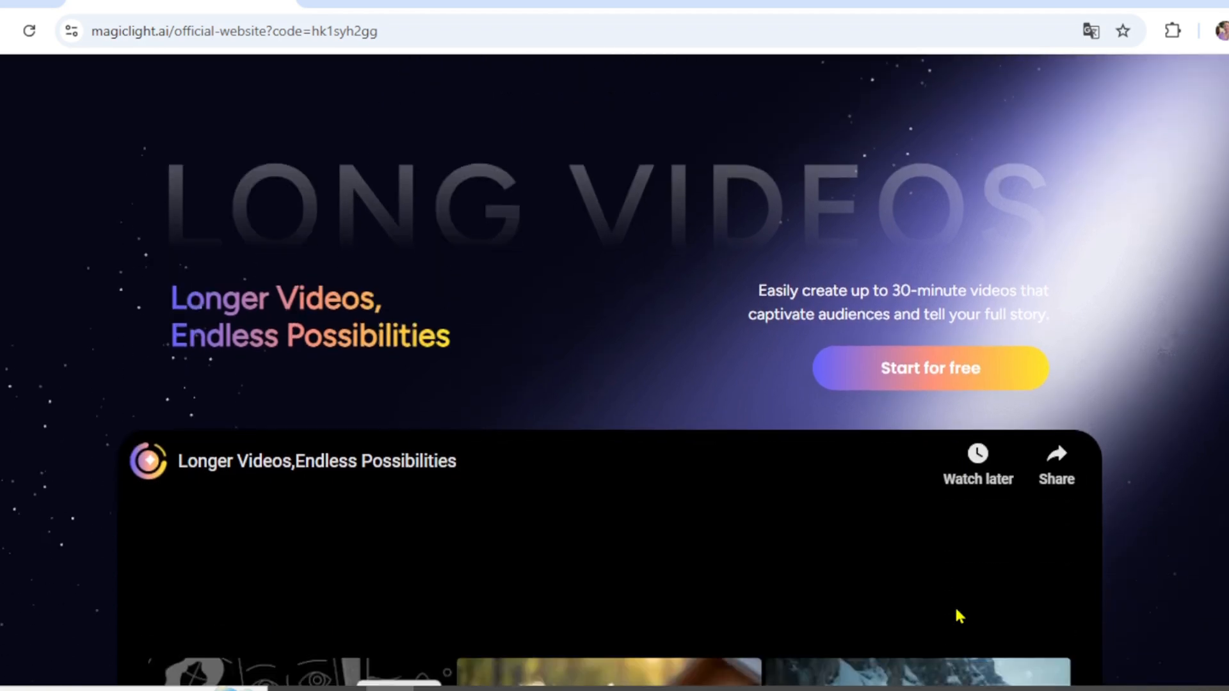
scroll(957, 611, "down", 6)
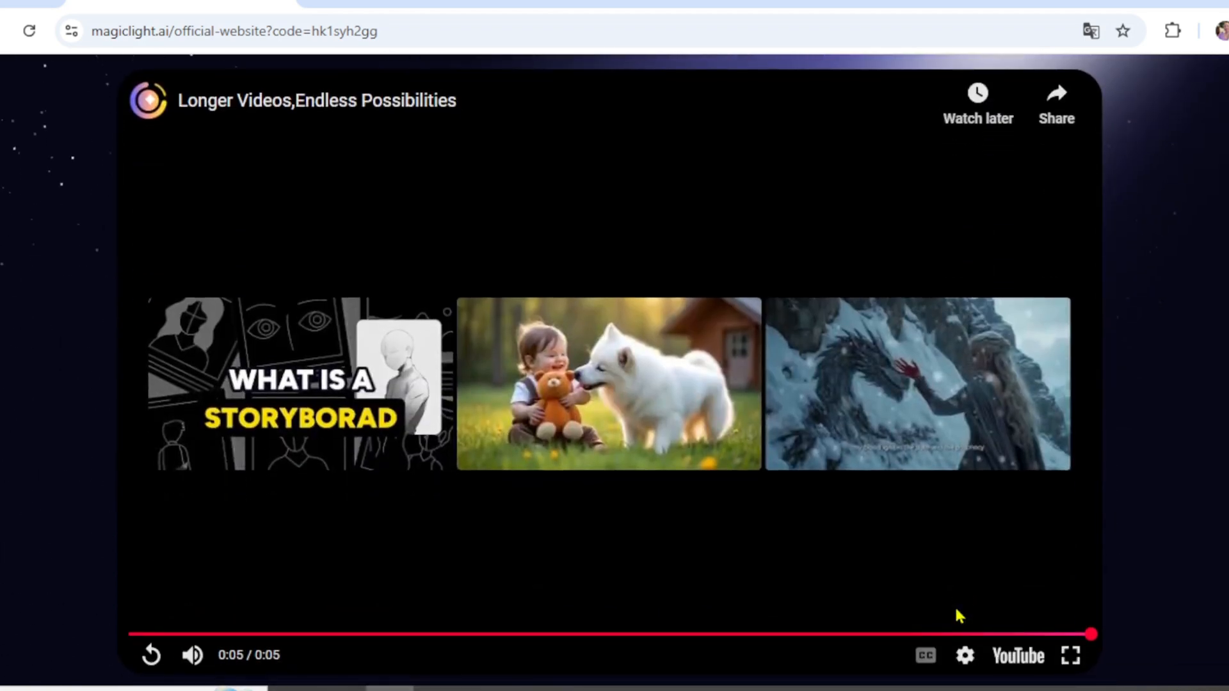
scroll(956, 615, "down", 1)
scroll(958, 615, "down", 10)
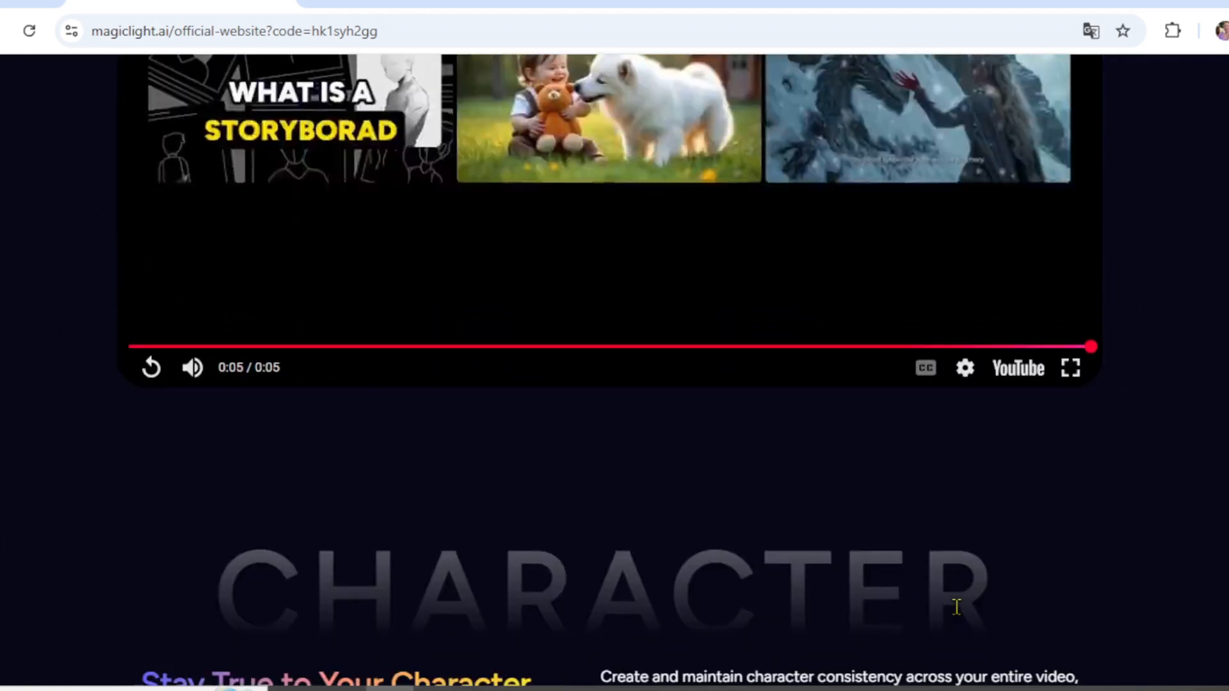
scroll(956, 611, "down", 4)
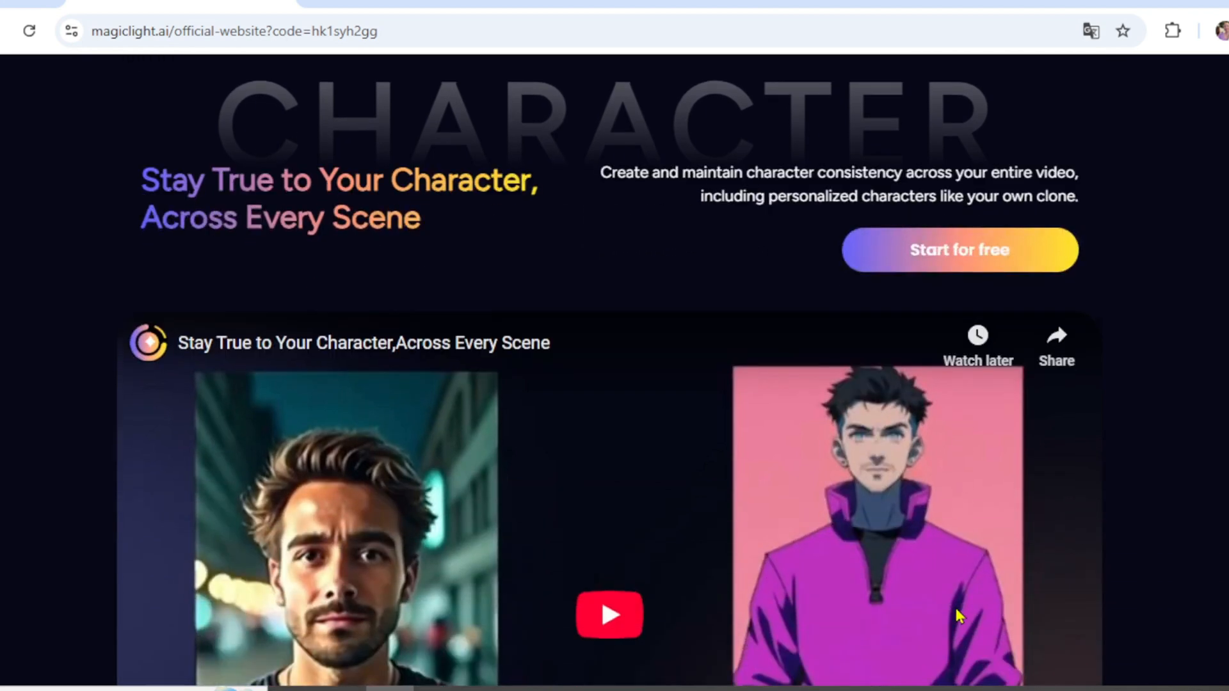
scroll(958, 616, "down", 6)
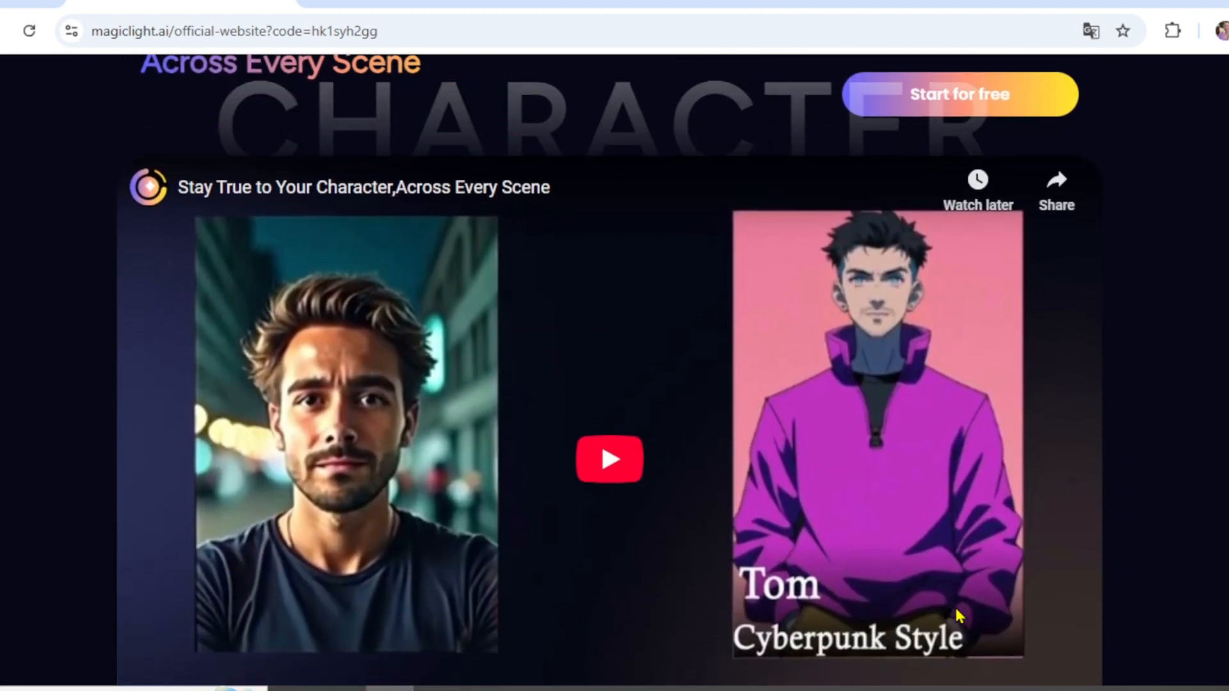
scroll(957, 615, "down", 8)
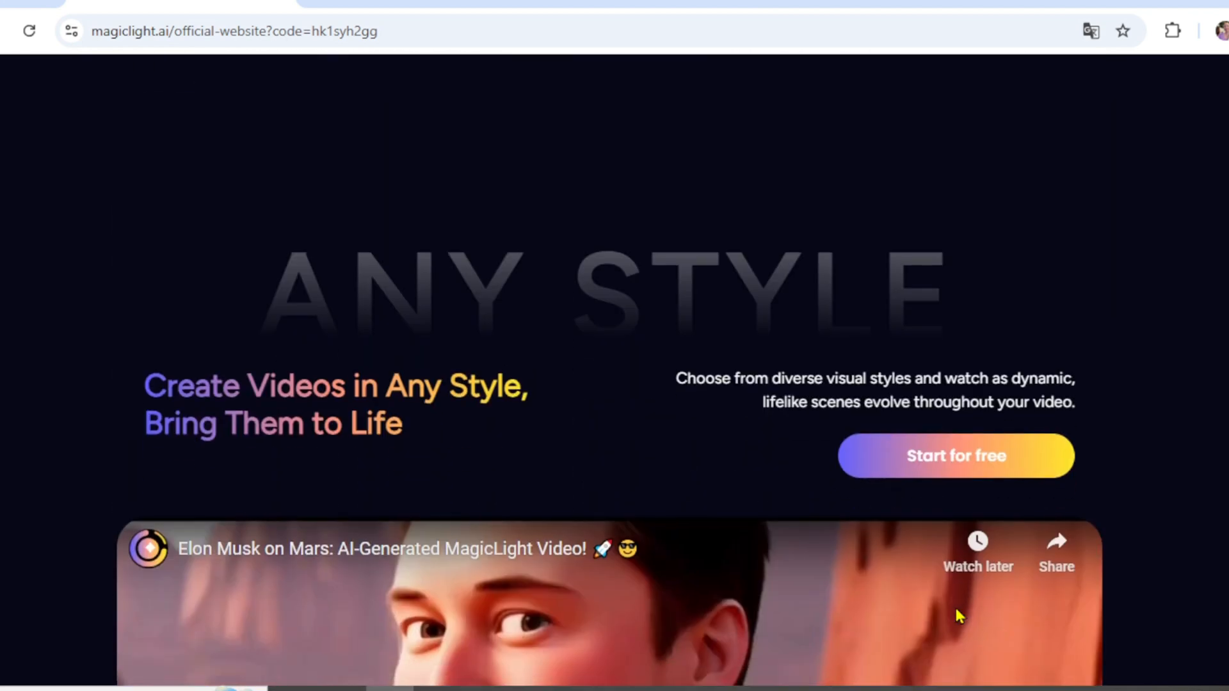
scroll(958, 616, "down", 6)
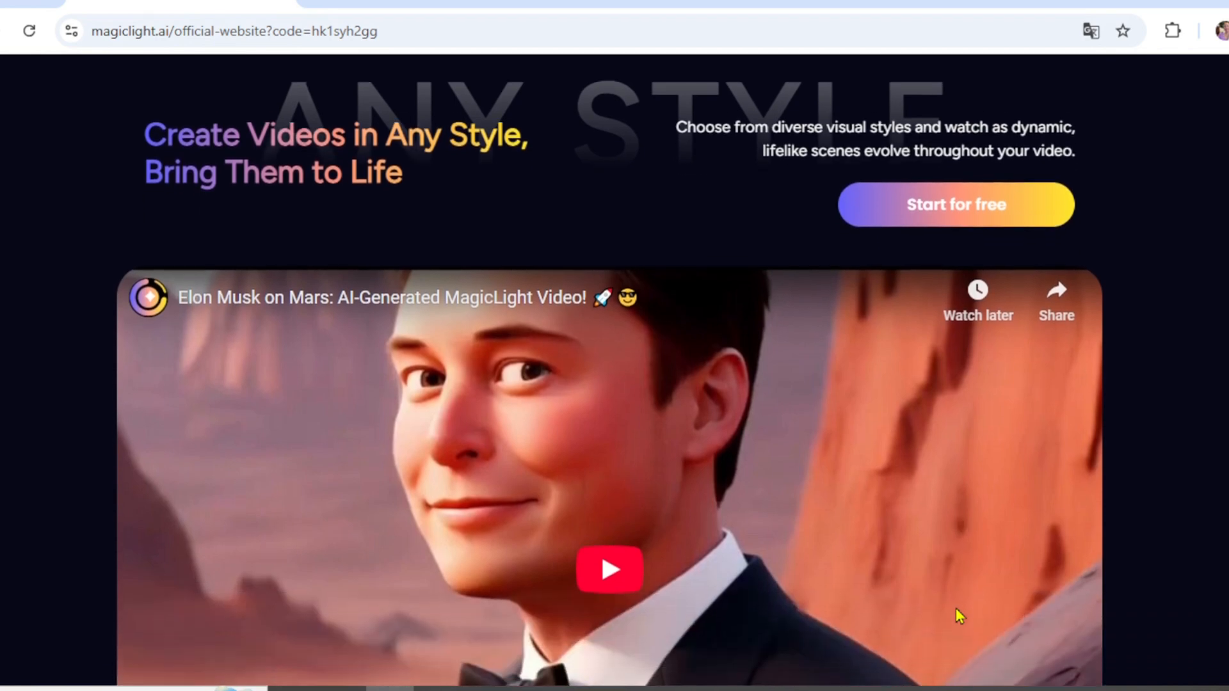
scroll(958, 616, "down", 12)
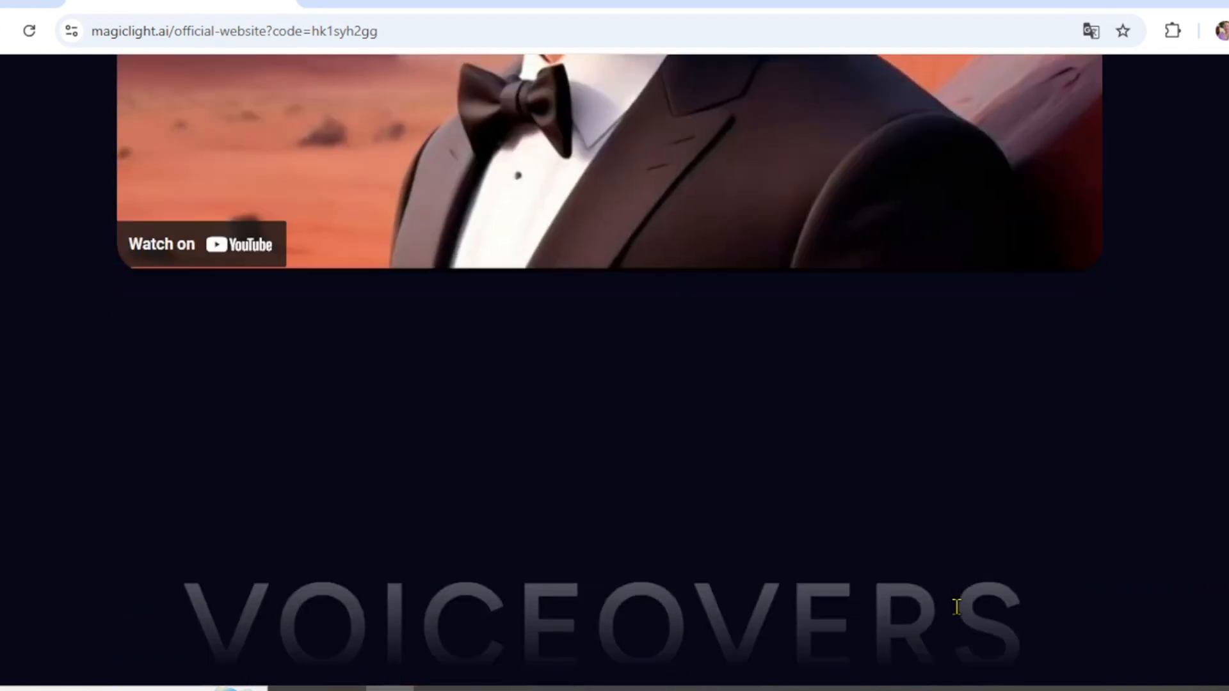
scroll(958, 616, "down", 1)
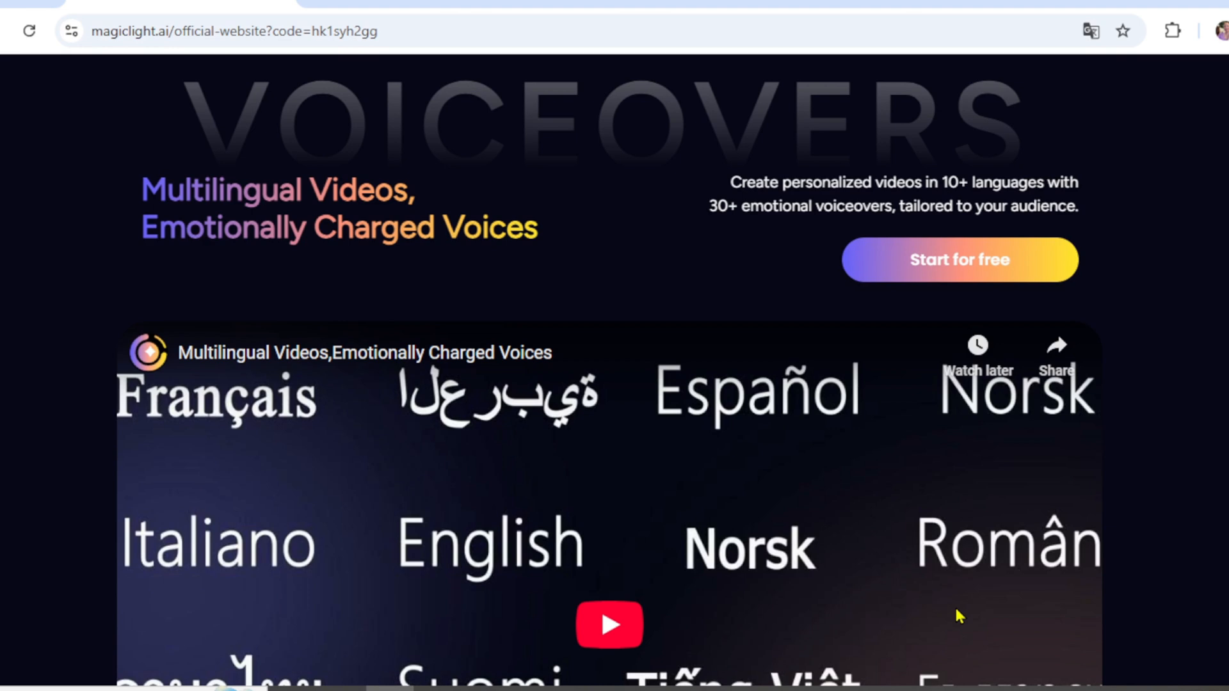
scroll(956, 612, "down", 8)
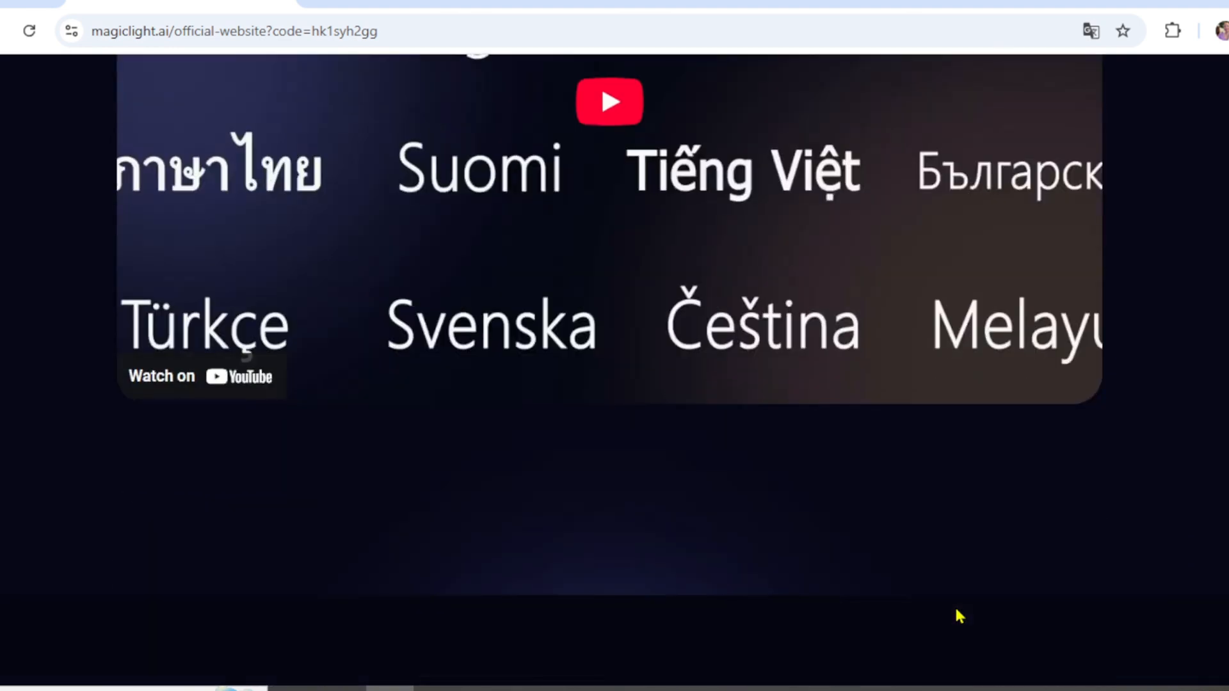
scroll(955, 610, "down", 8)
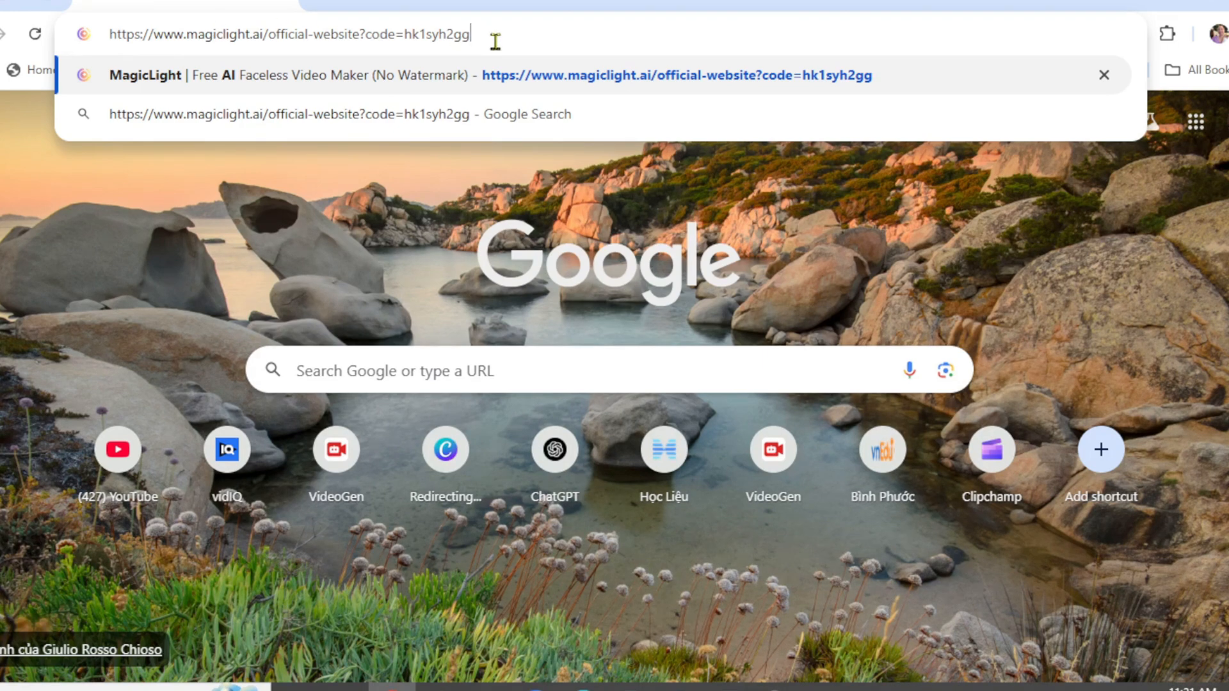
Step: Load the MagicLight website at its official-website address and open account sign-up
key("Return")
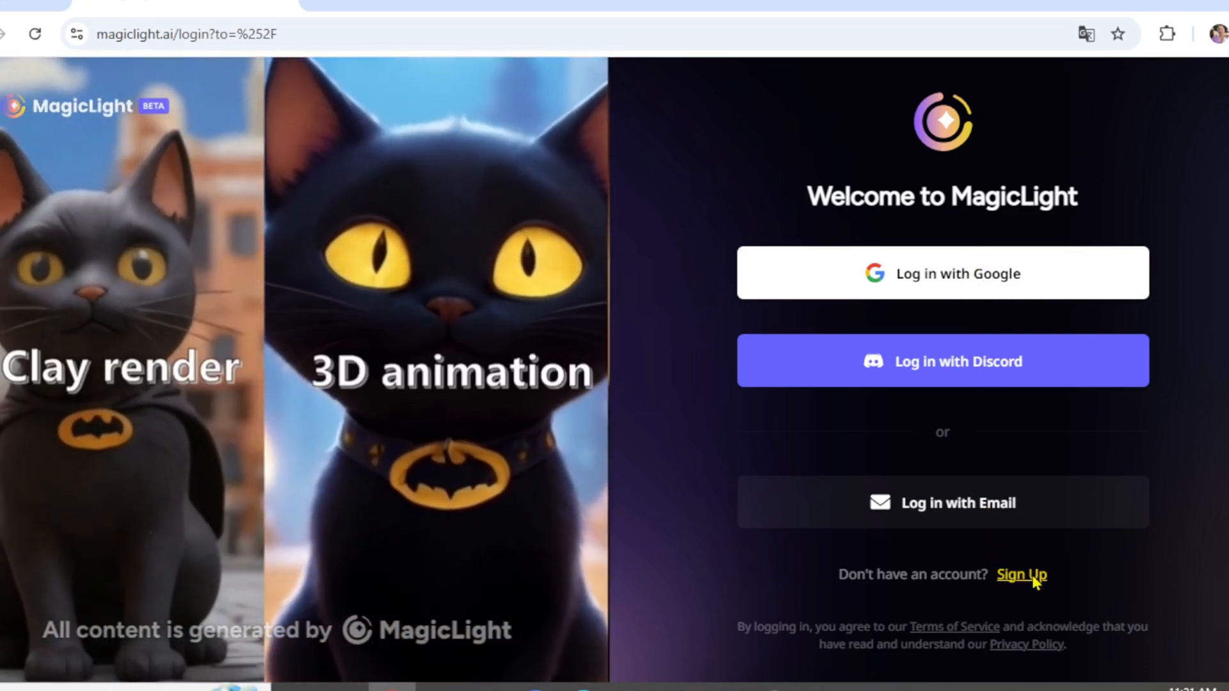
left_click(1033, 577)
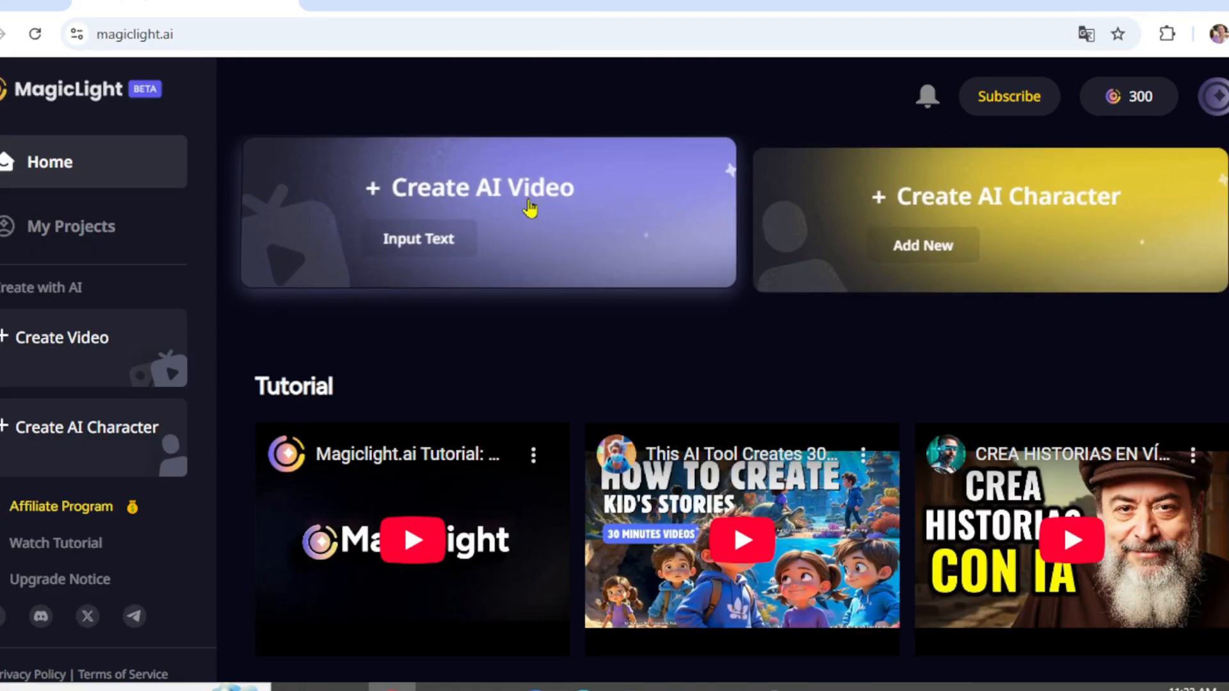
Step: Start a new AI video project from text with the Kids Story style and the Basic Script option
left_click(531, 224)
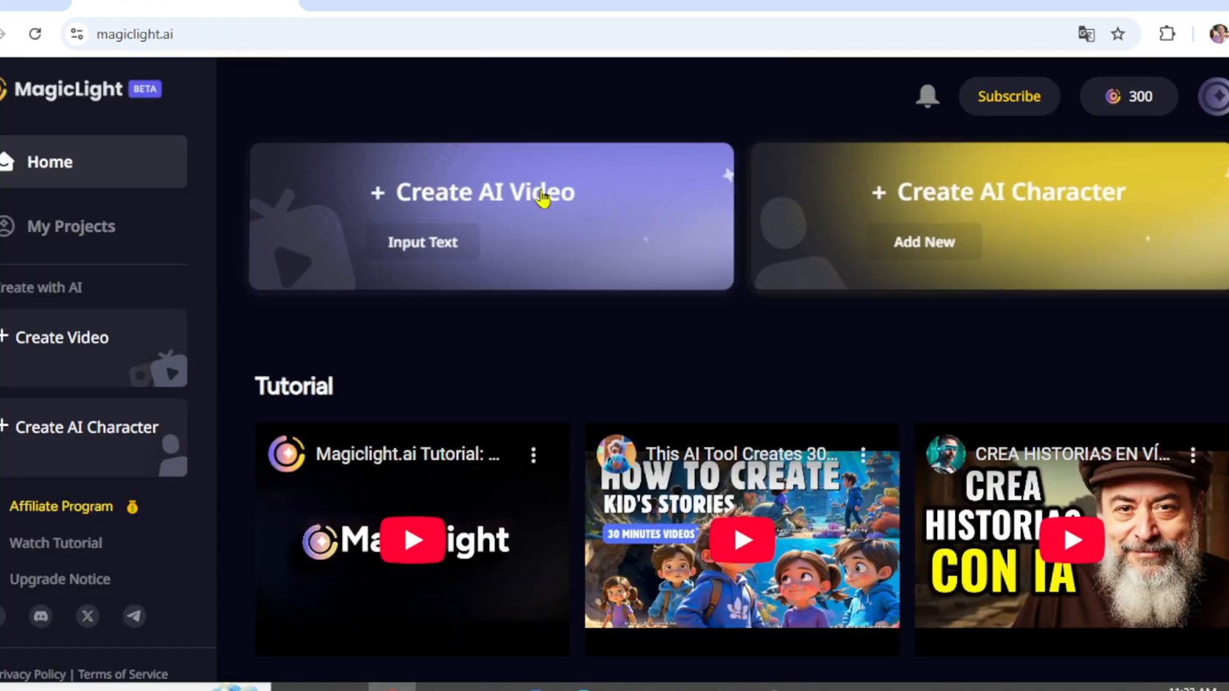
left_click(531, 224)
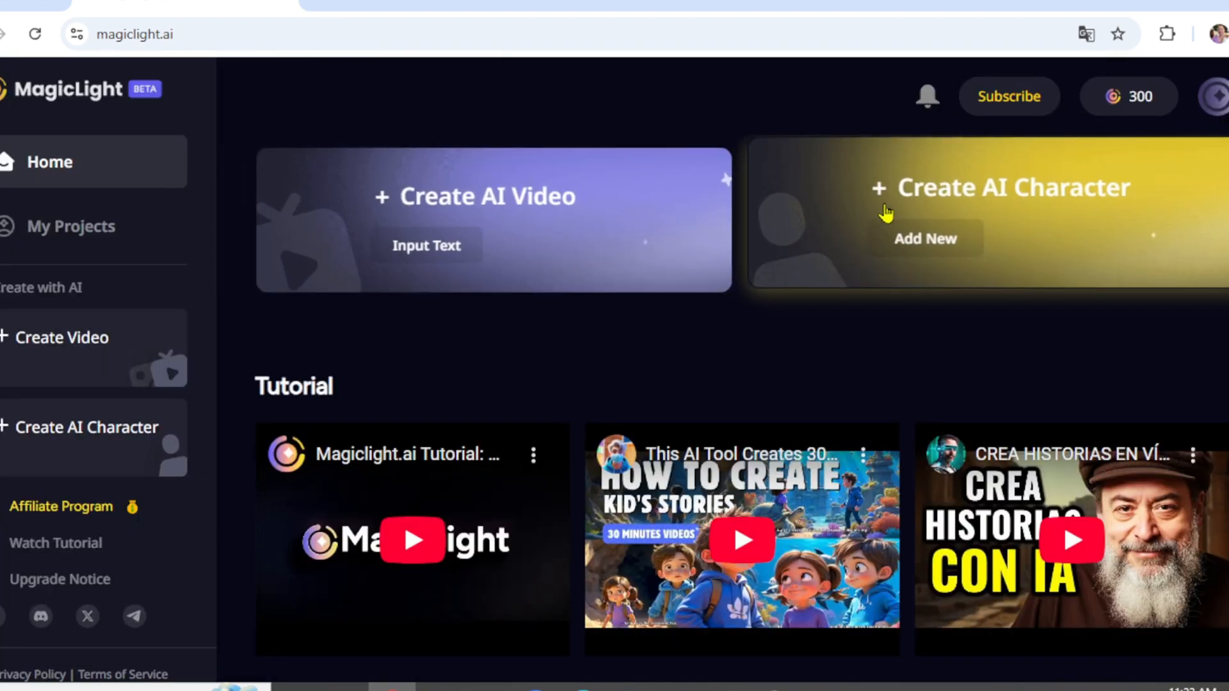
left_click(531, 224)
left_click(530, 224)
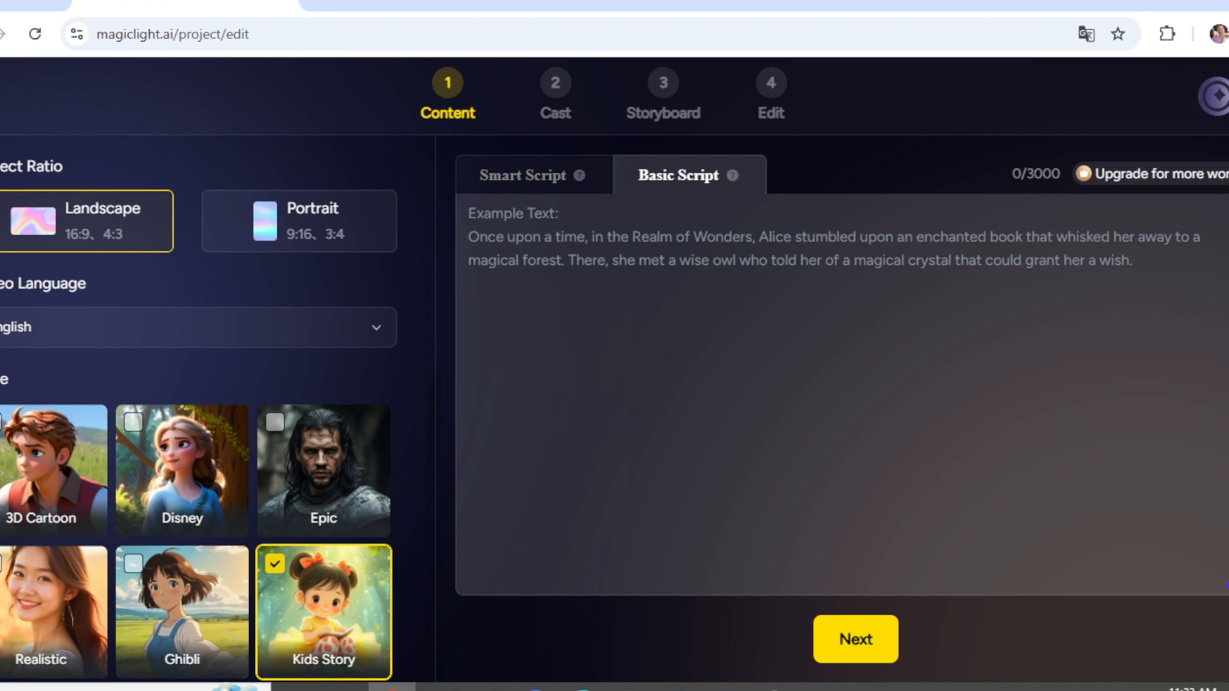
Step: Switch to ChatGPT and read through the story "Kalie and Tommy's Big Adventure" as source for the video script
left_click(9, 6)
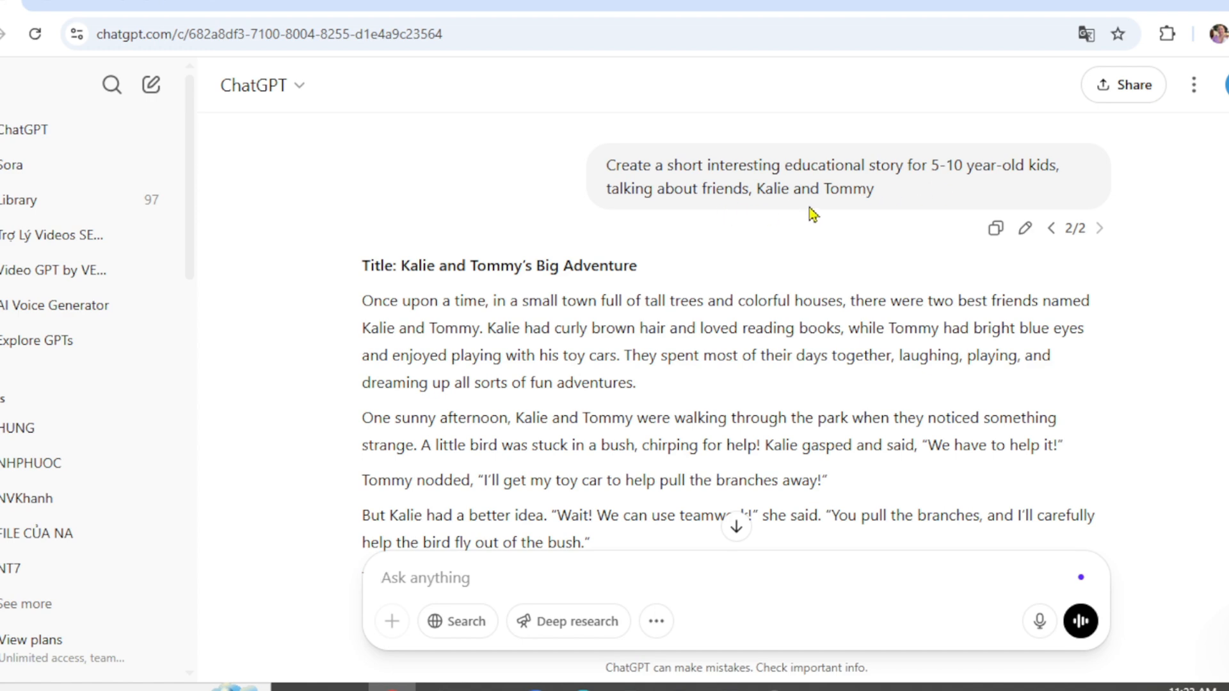
scroll(477, 323, "down", 2)
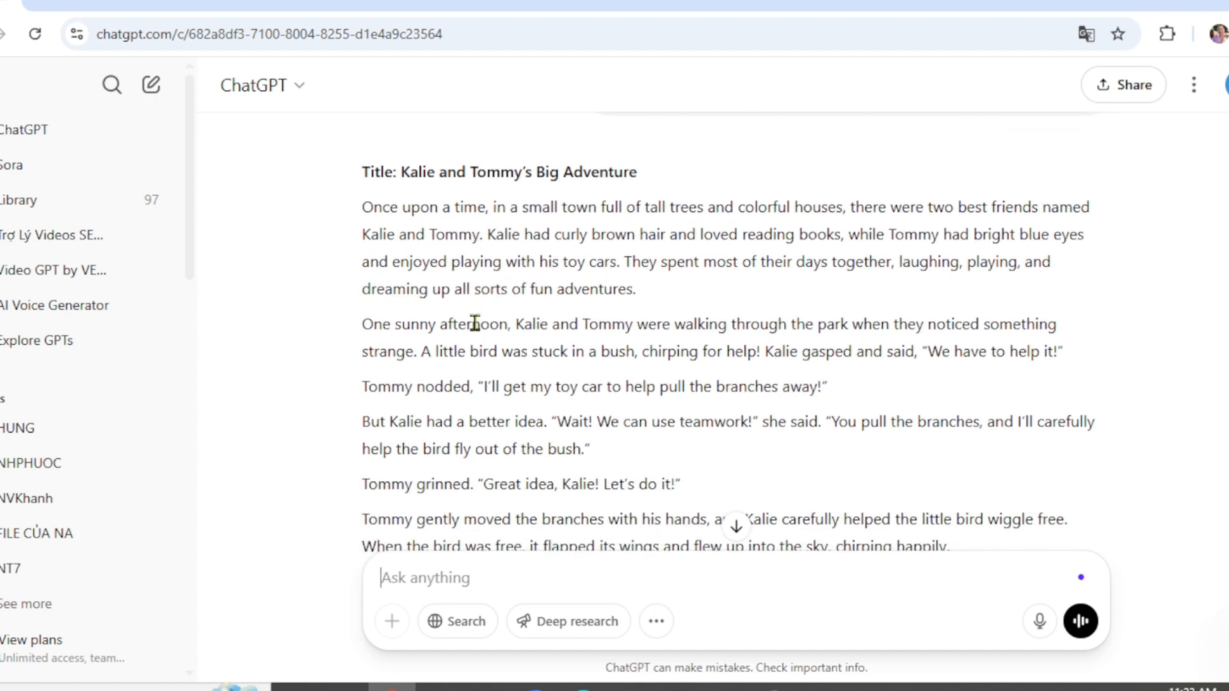
scroll(475, 323, "down", 5)
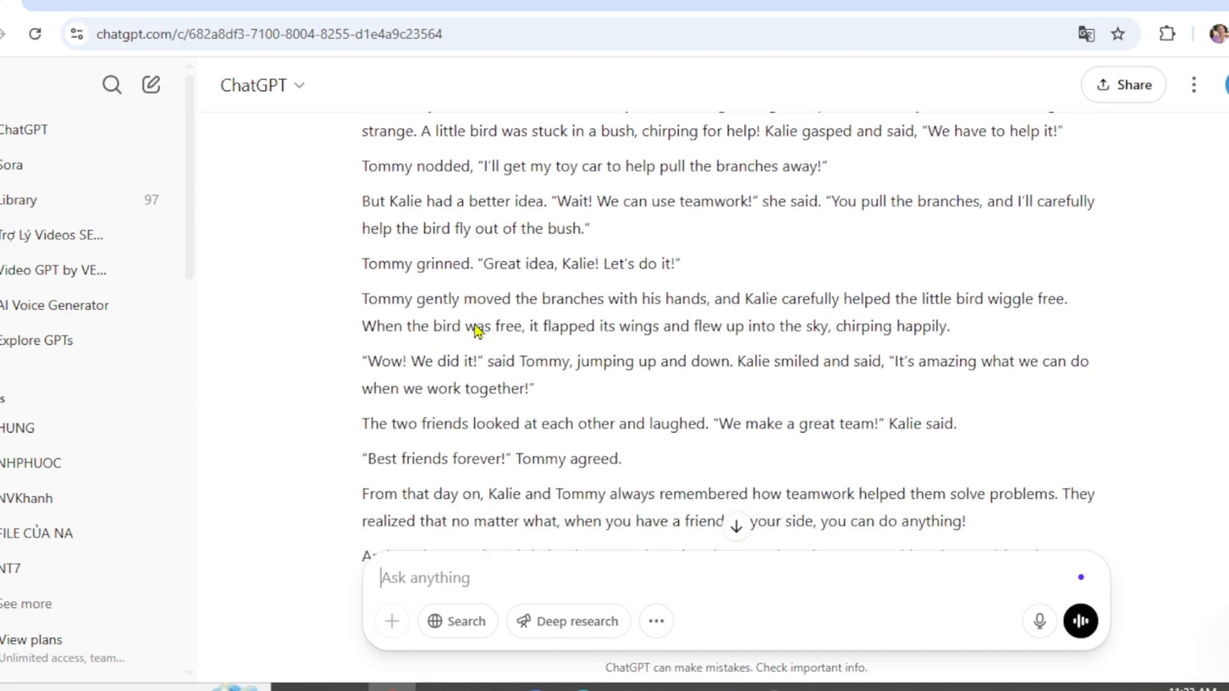
scroll(475, 330, "down", 2)
scroll(475, 323, "up", 9)
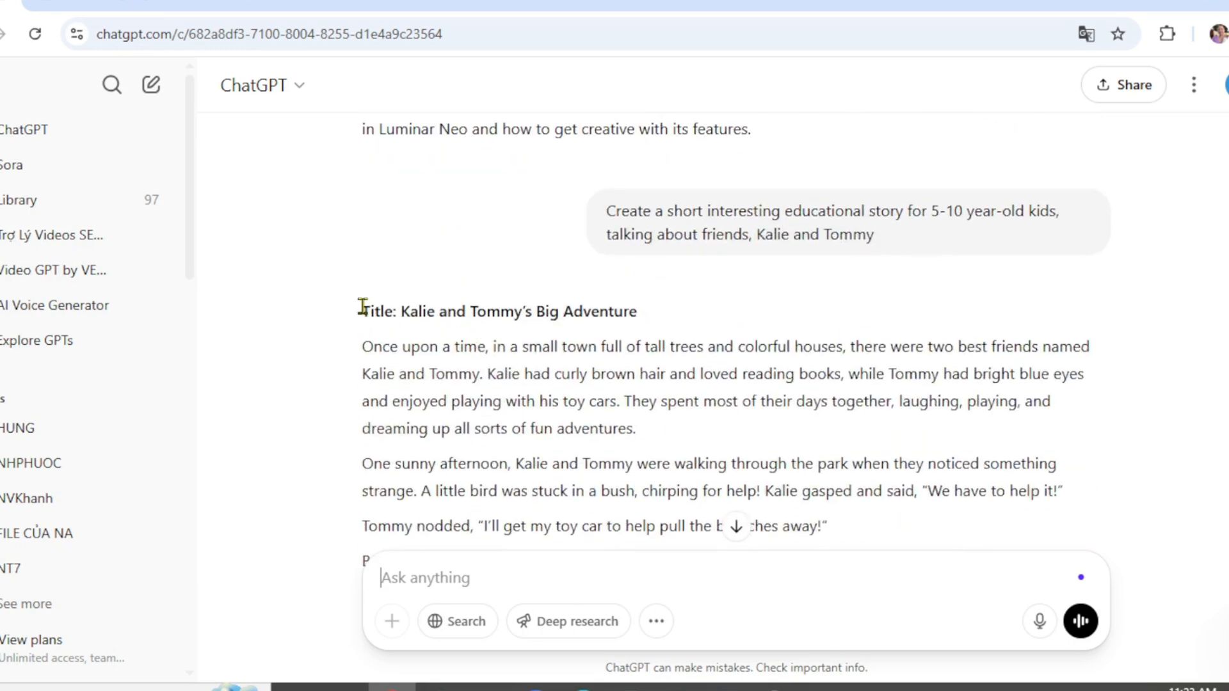
scroll(752, 442, "down", 8)
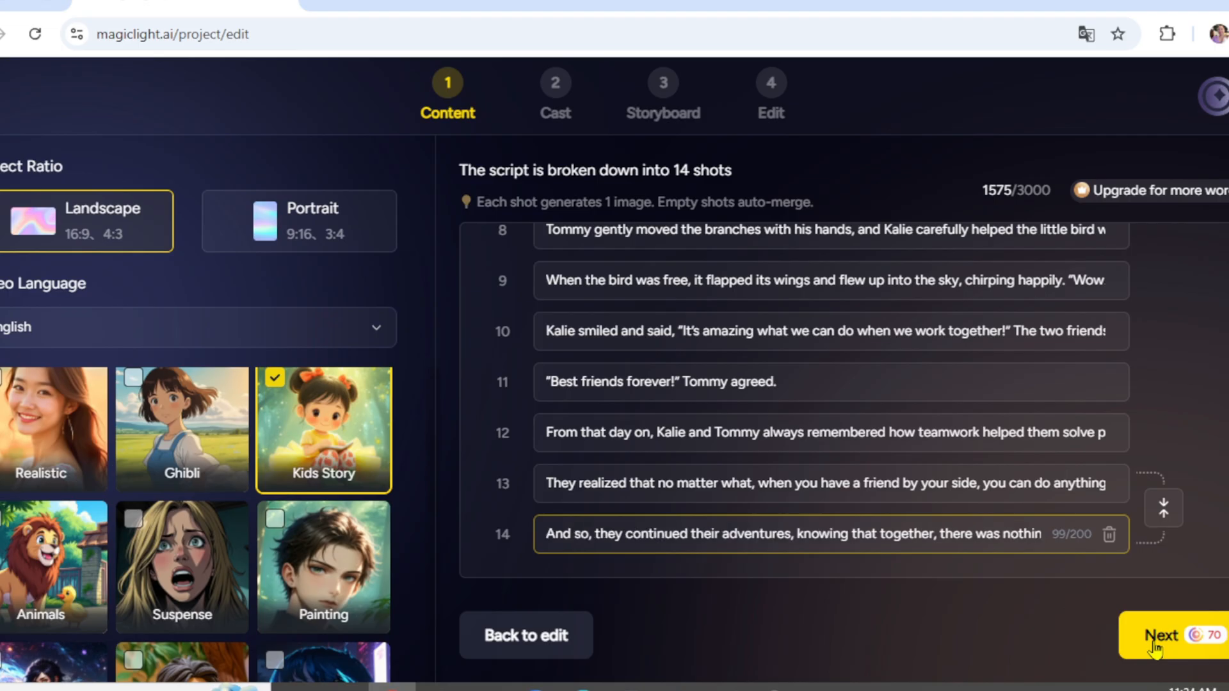
Step: Submit the 14-shot script to the casting stage and auto-cast the detected characters
left_click(1161, 635)
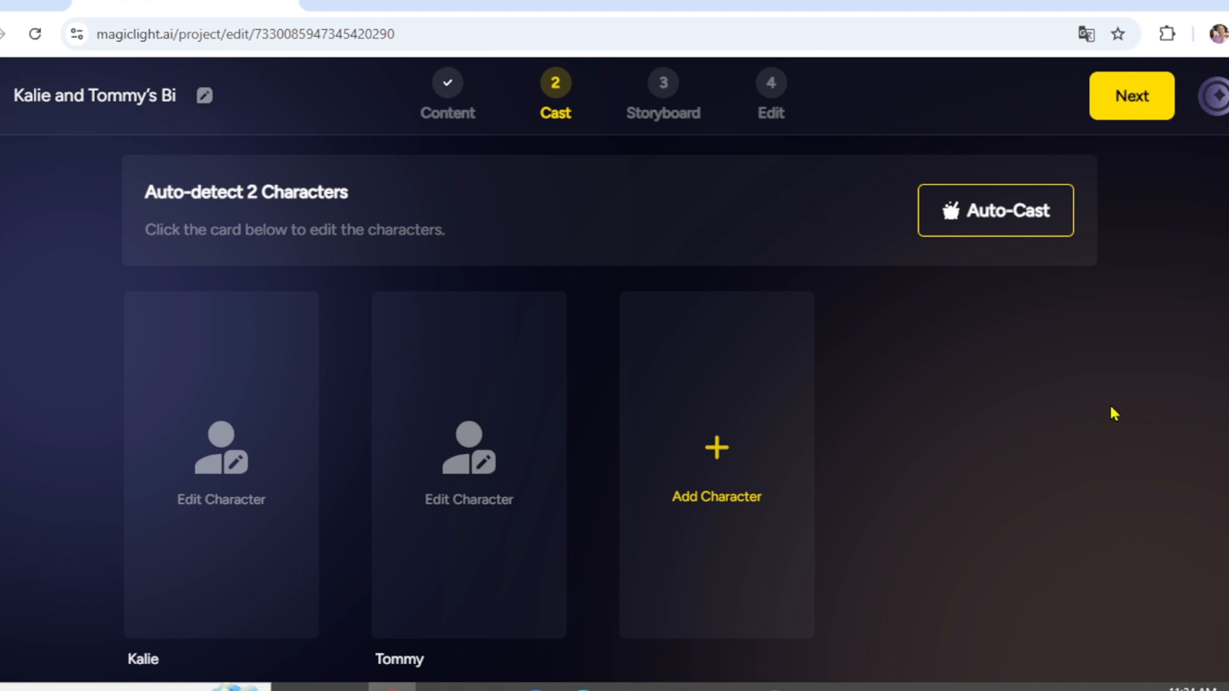
left_click(1005, 227)
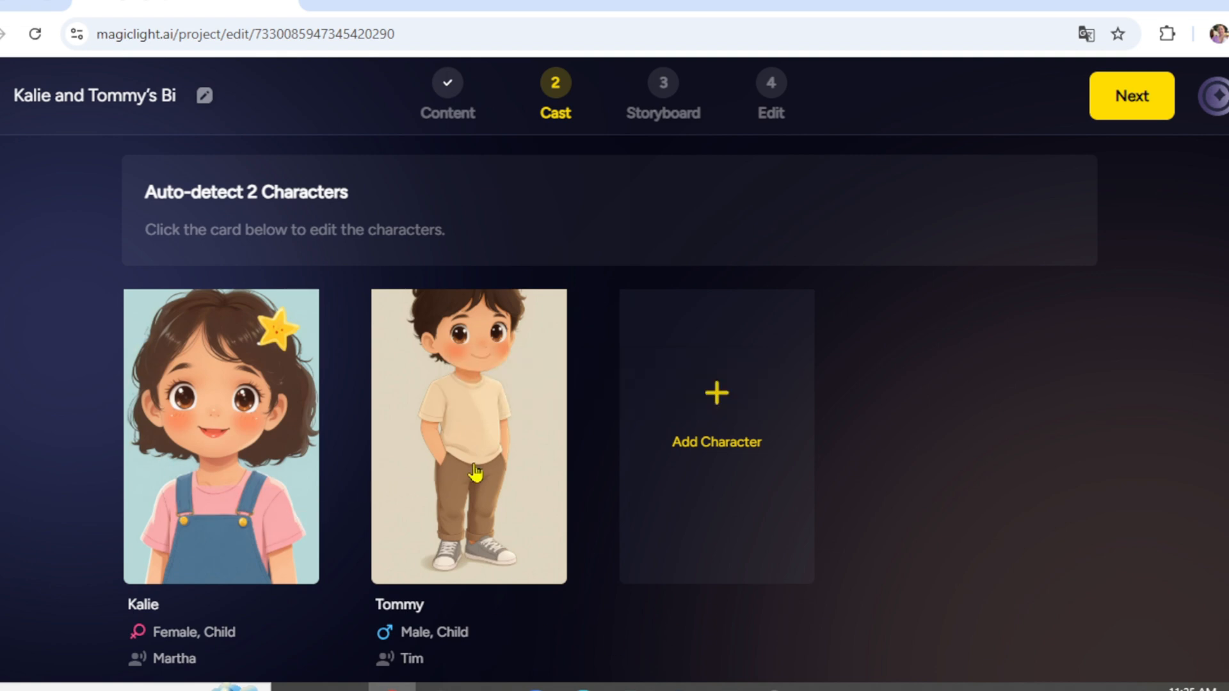
Step: Replace Kalie's character with the library girl wearing a pink coat and pink headband
left_click(252, 518)
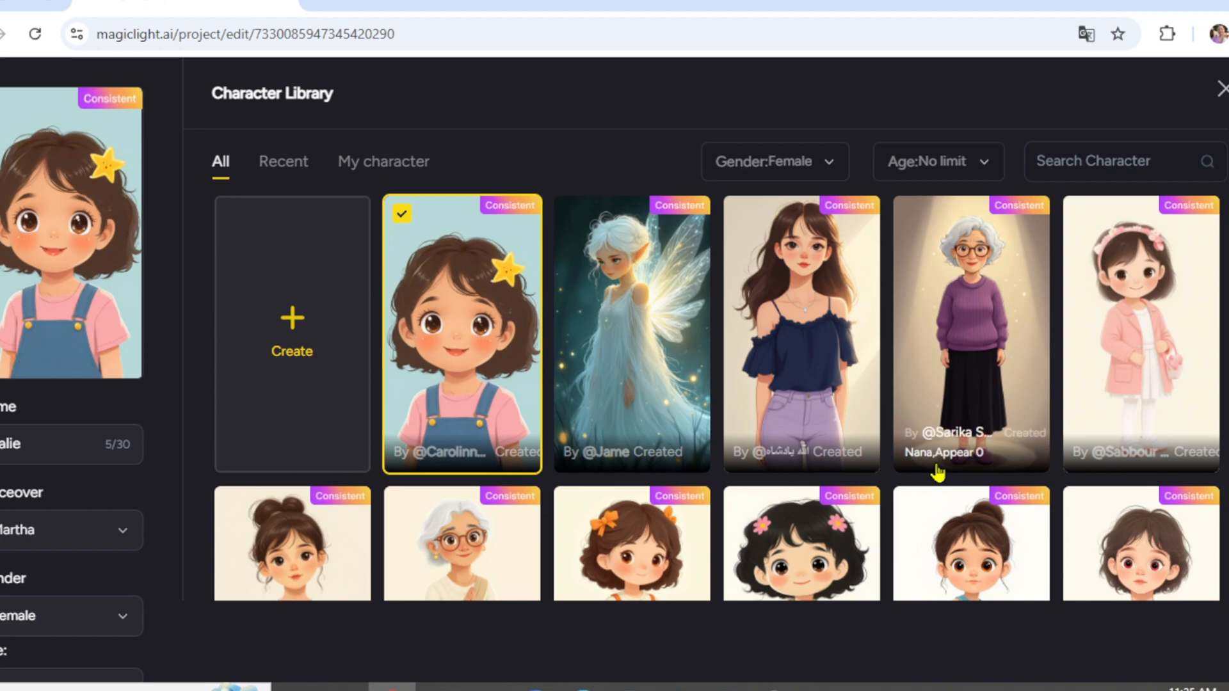
scroll(939, 472, "down", 2)
scroll(939, 471, "down", 2)
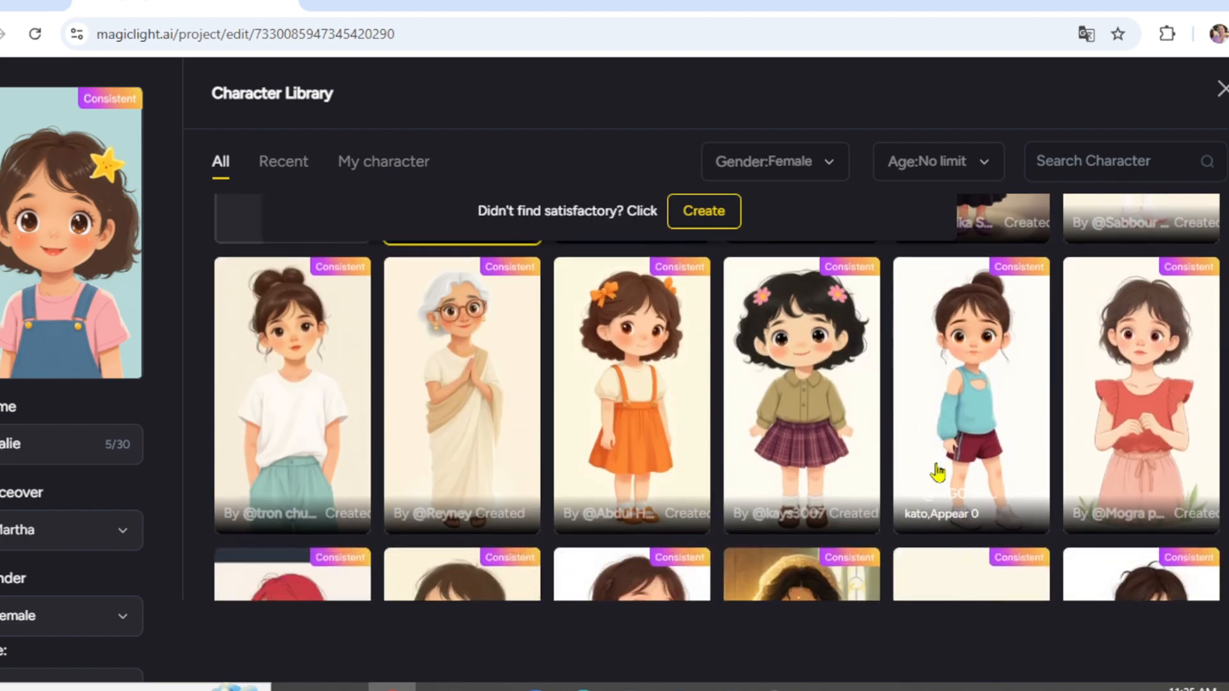
scroll(933, 472, "up", 4)
left_click(1175, 353)
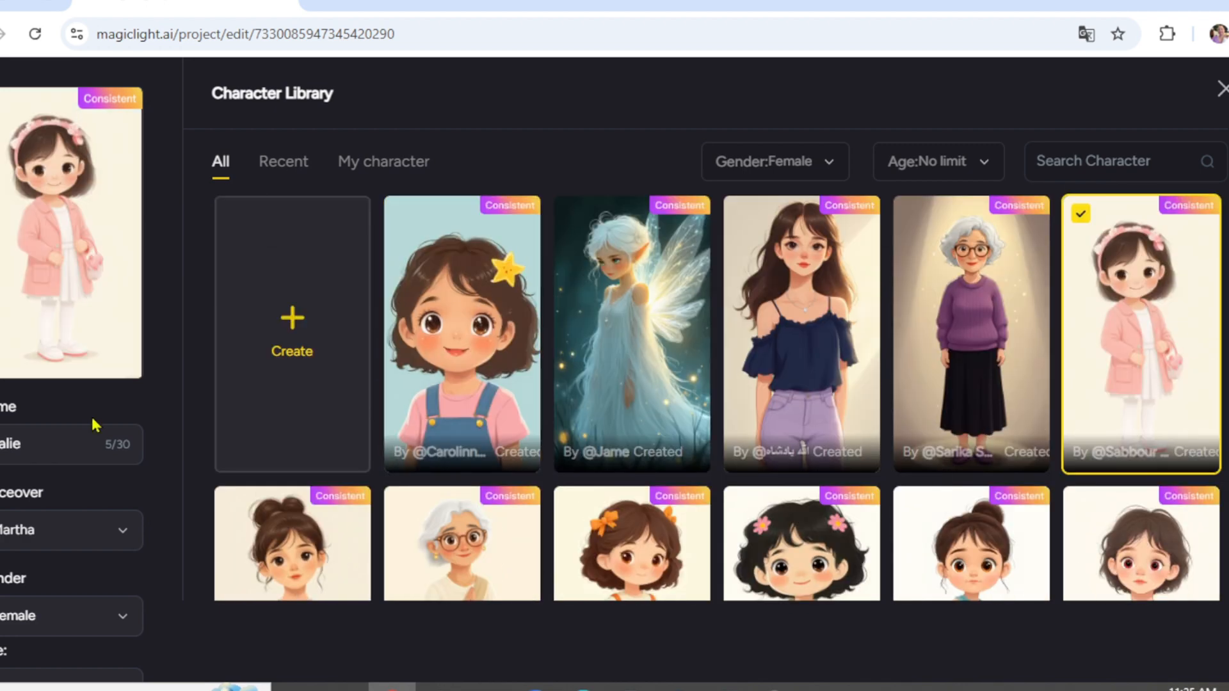
Step: Set Kalie's voiceover to Laura and save the character
scroll(74, 496, "down", 2)
left_click(125, 462)
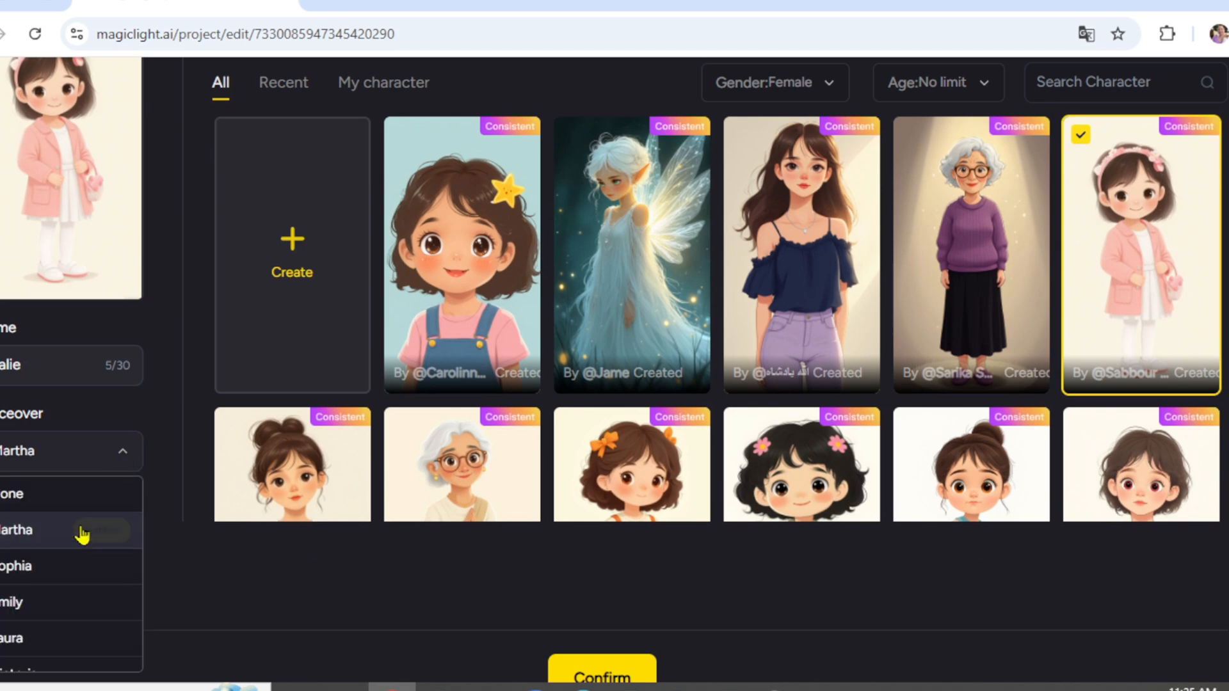
mouse_move(90, 535)
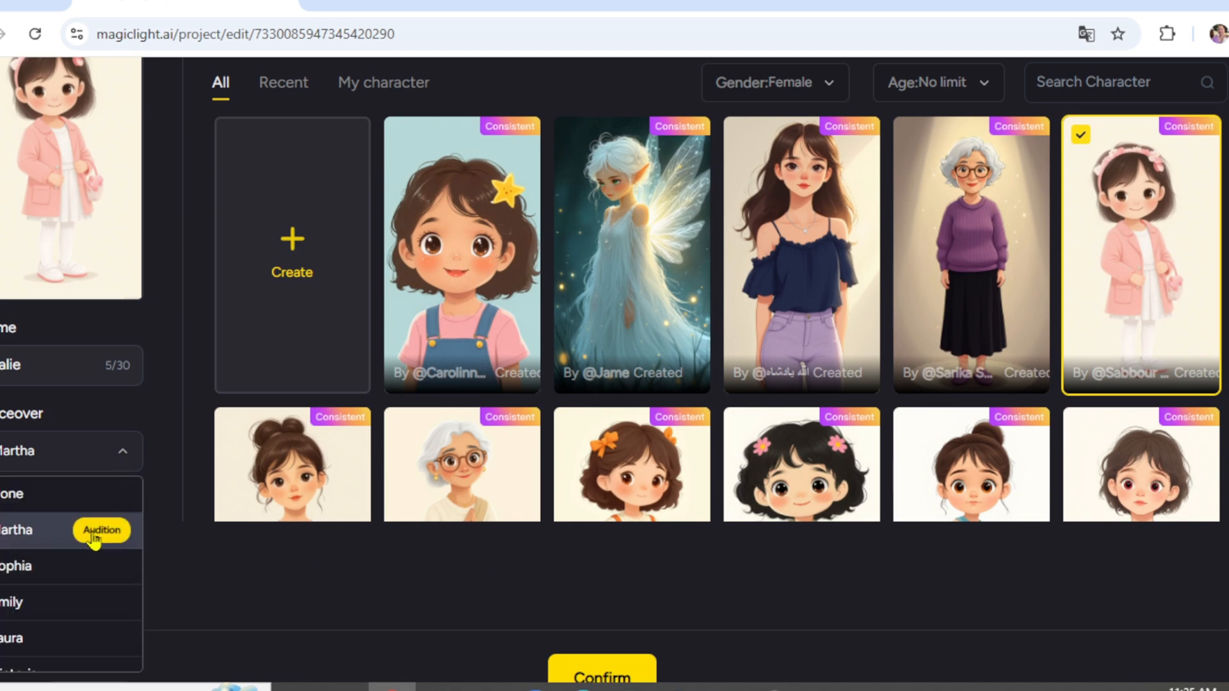
scroll(602, 640, "down", 1)
left_click(605, 676)
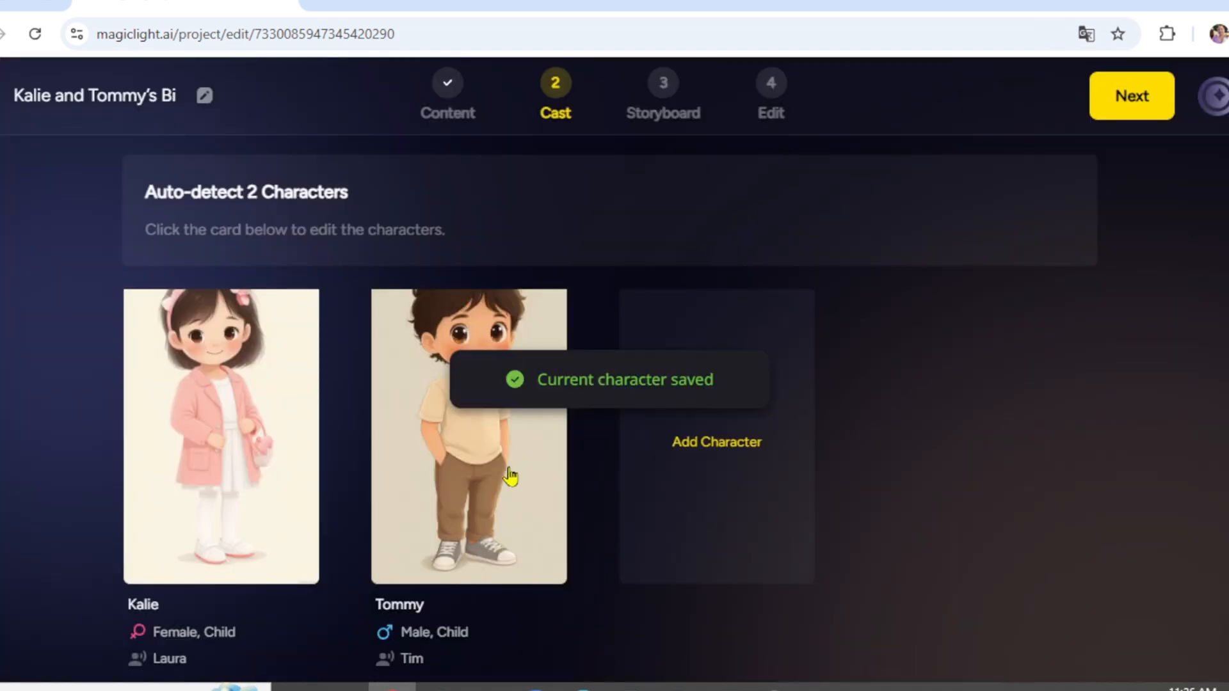
Step: Set Tommy's voiceover to Lucas(boy) and confirm the character settings for Tommy and Kalie
left_click(523, 513)
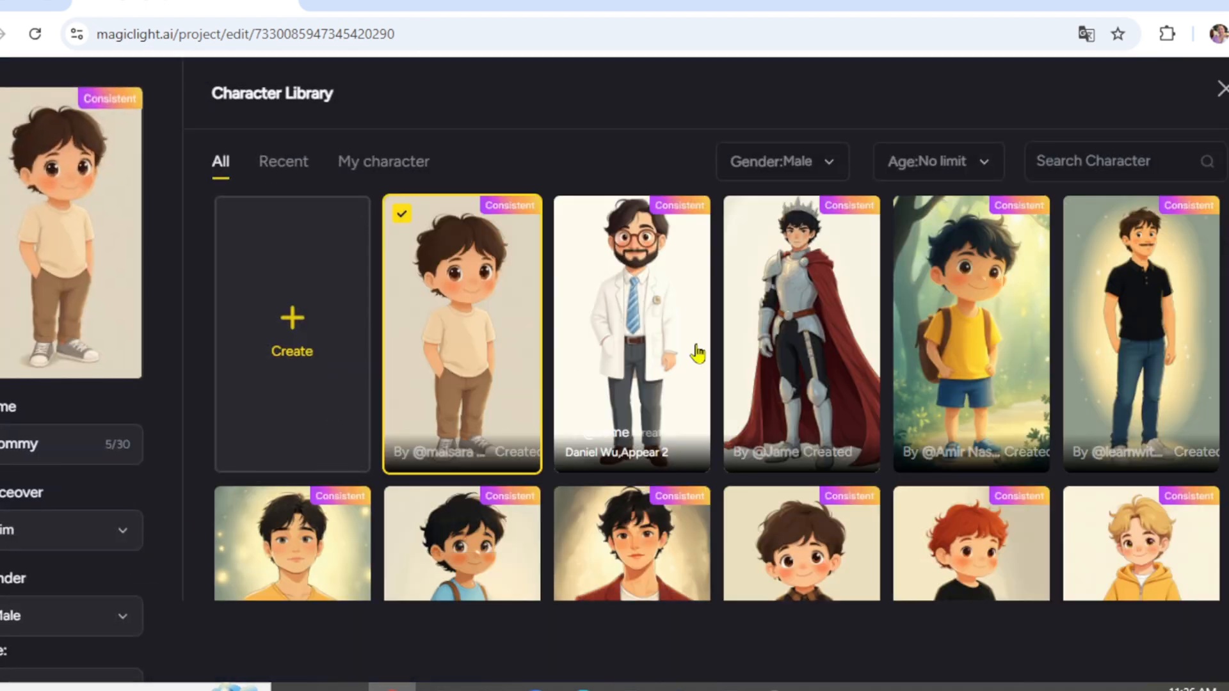
scroll(861, 545, "down", 5)
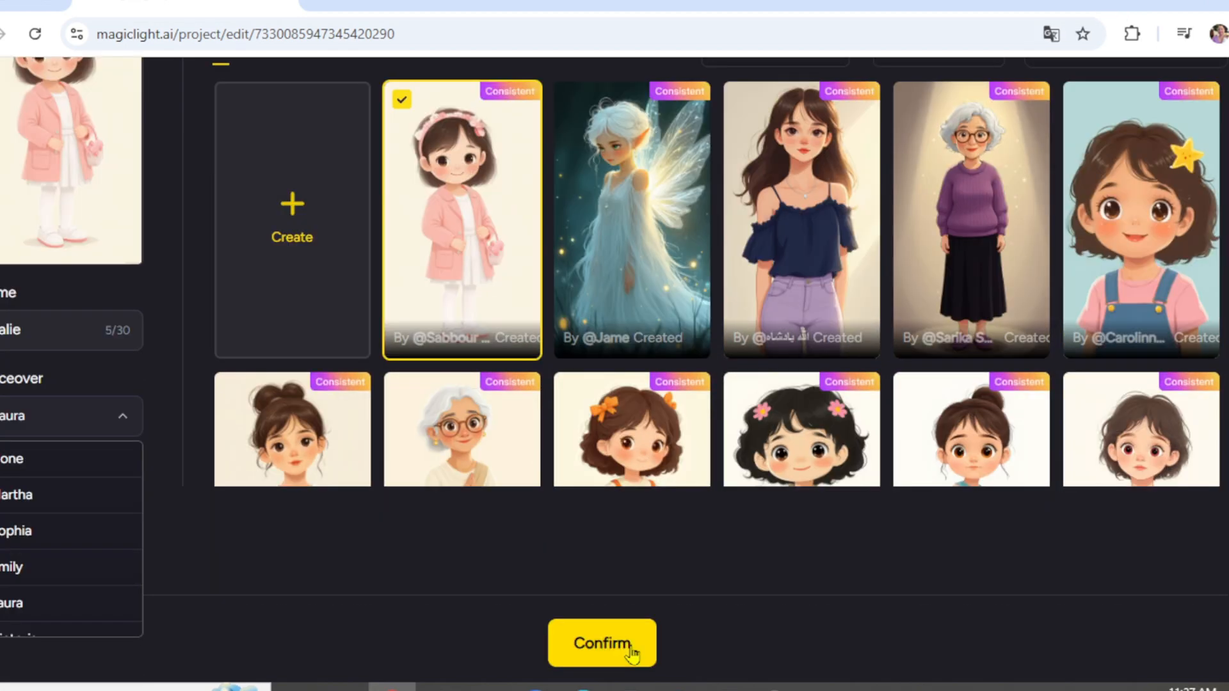
left_click(628, 652)
left_click(628, 651)
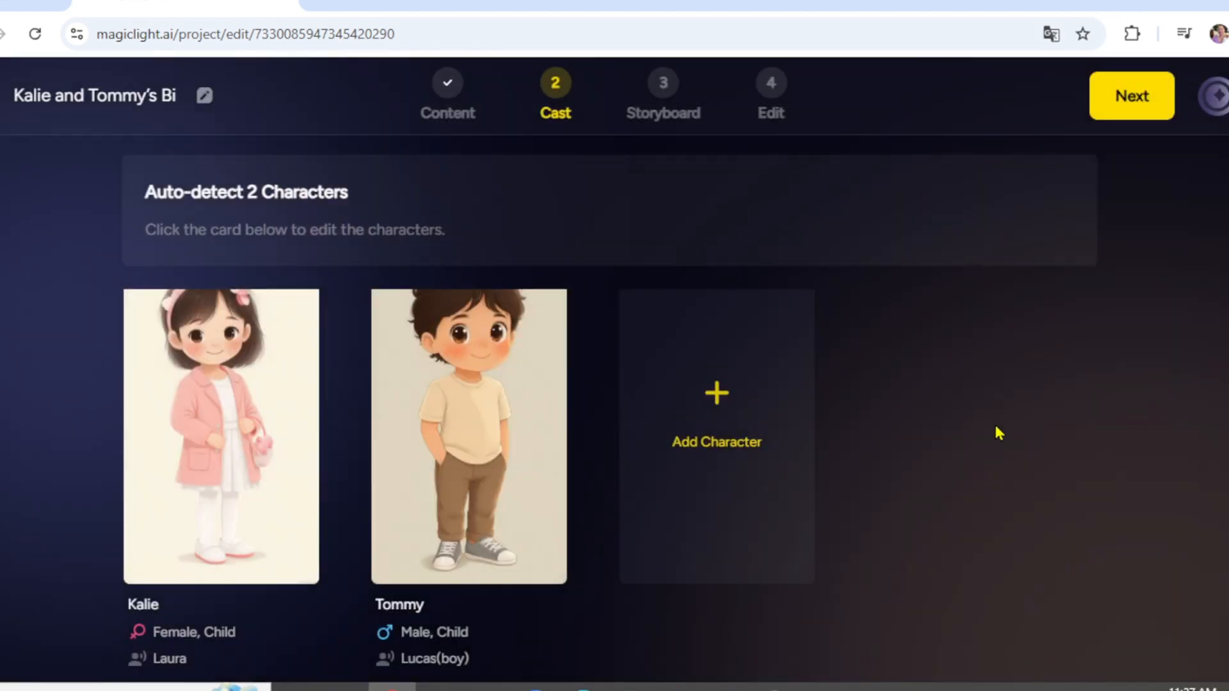
Step: Proceed with the cast to the storyboard stage, review the generated shots and open one of the shots
left_click(1126, 114)
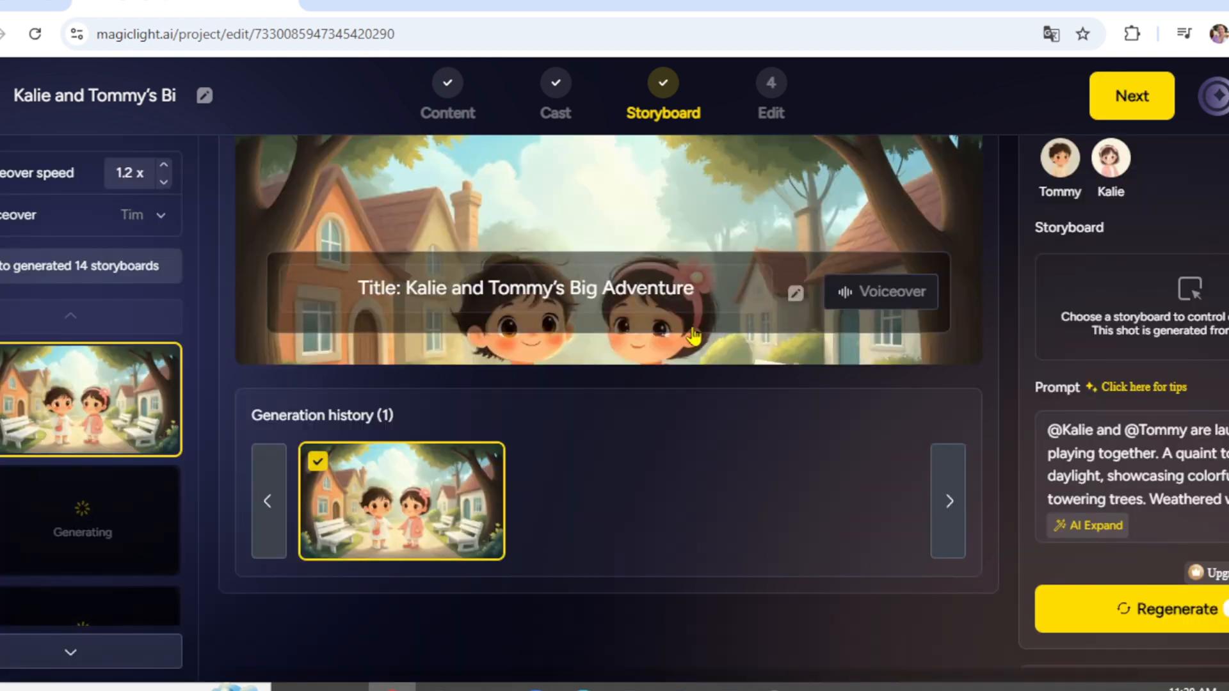
scroll(575, 435, "down", 2)
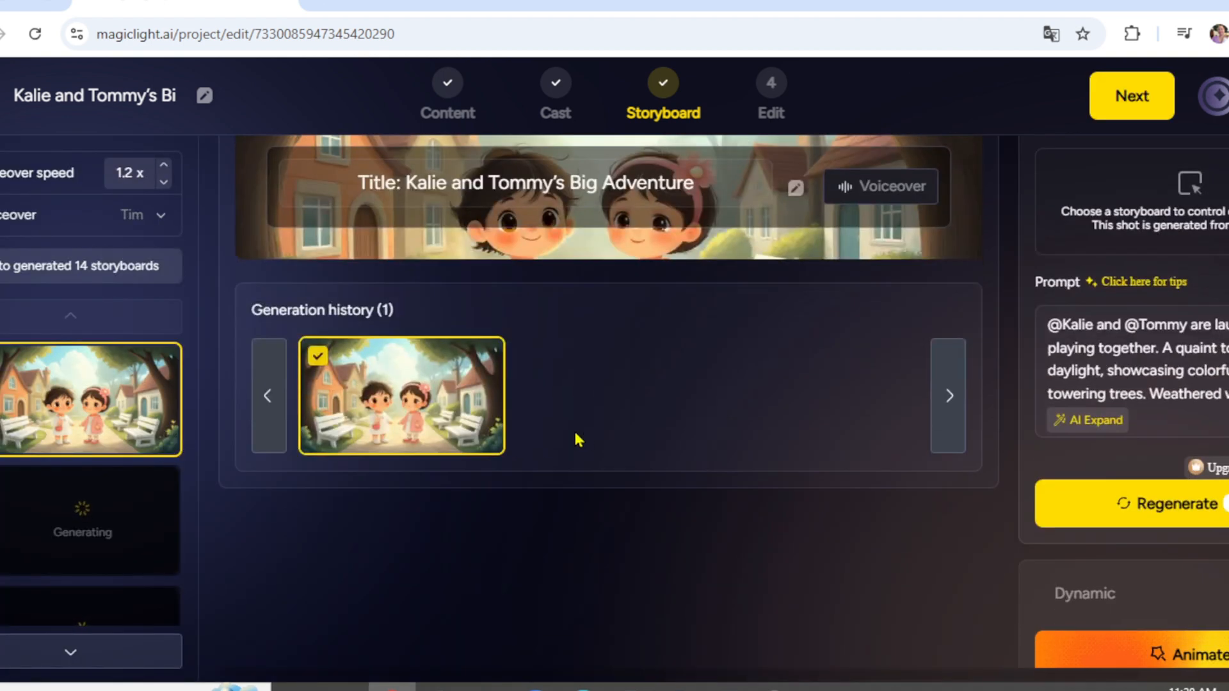
scroll(575, 435, "up", 2)
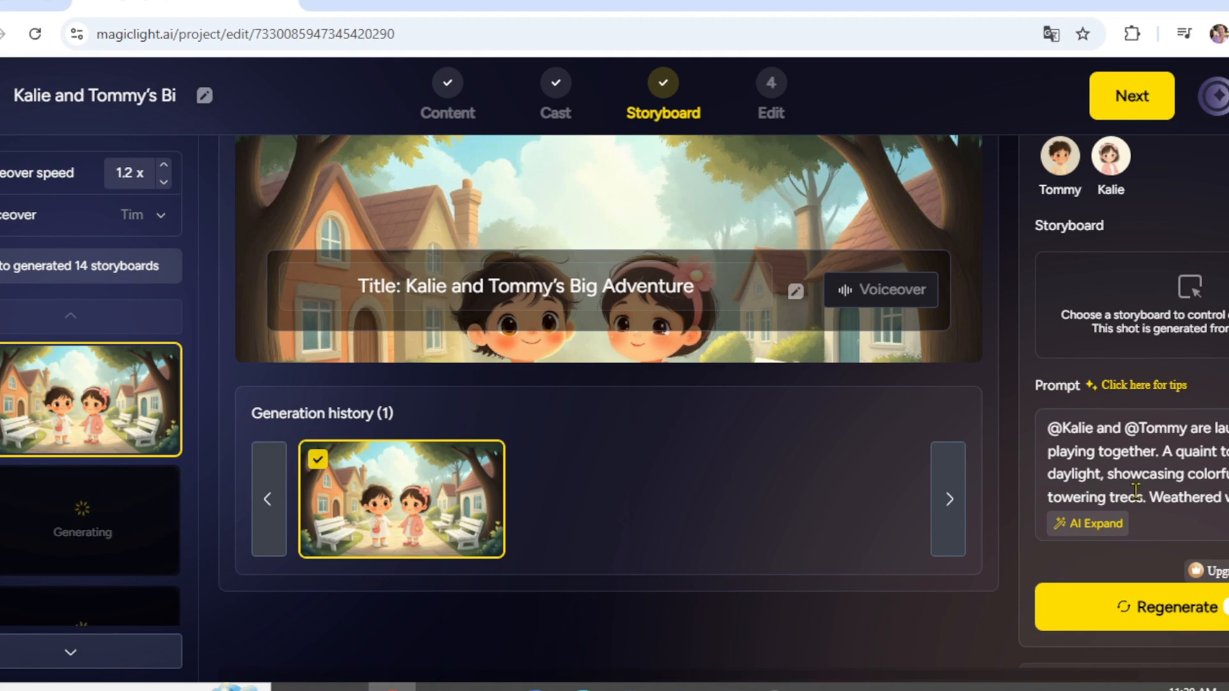
scroll(1136, 490, "down", 3)
scroll(1142, 512, "down", 2)
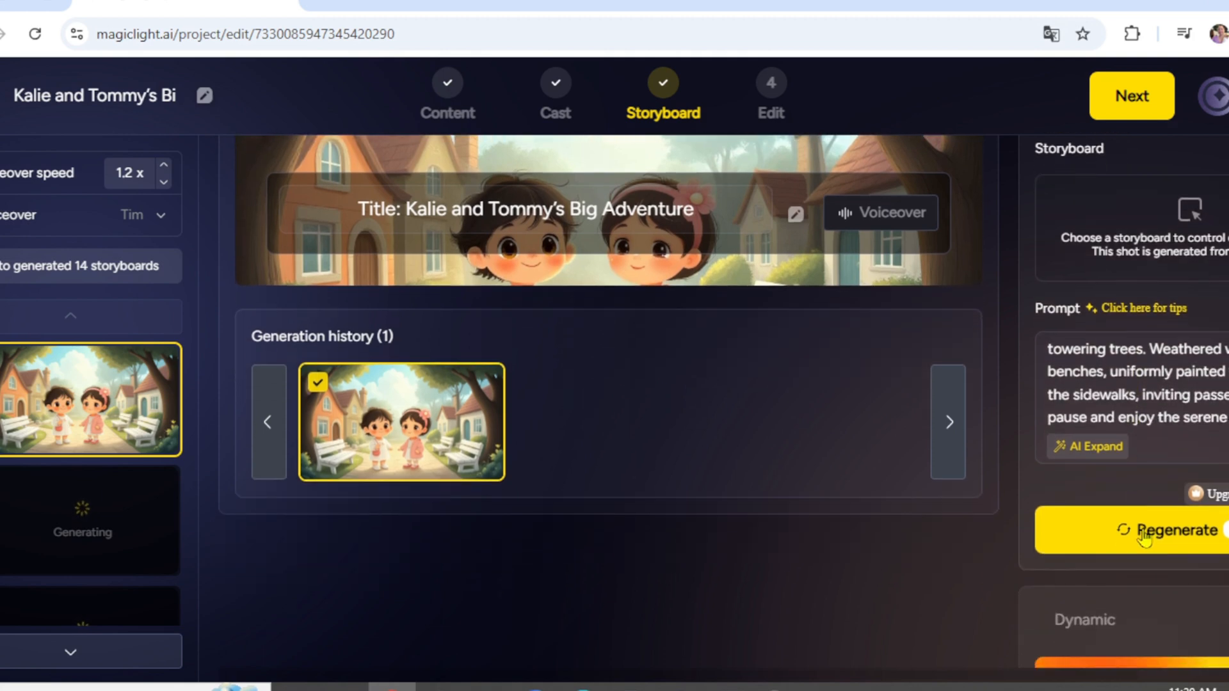
scroll(128, 539, "down", 2)
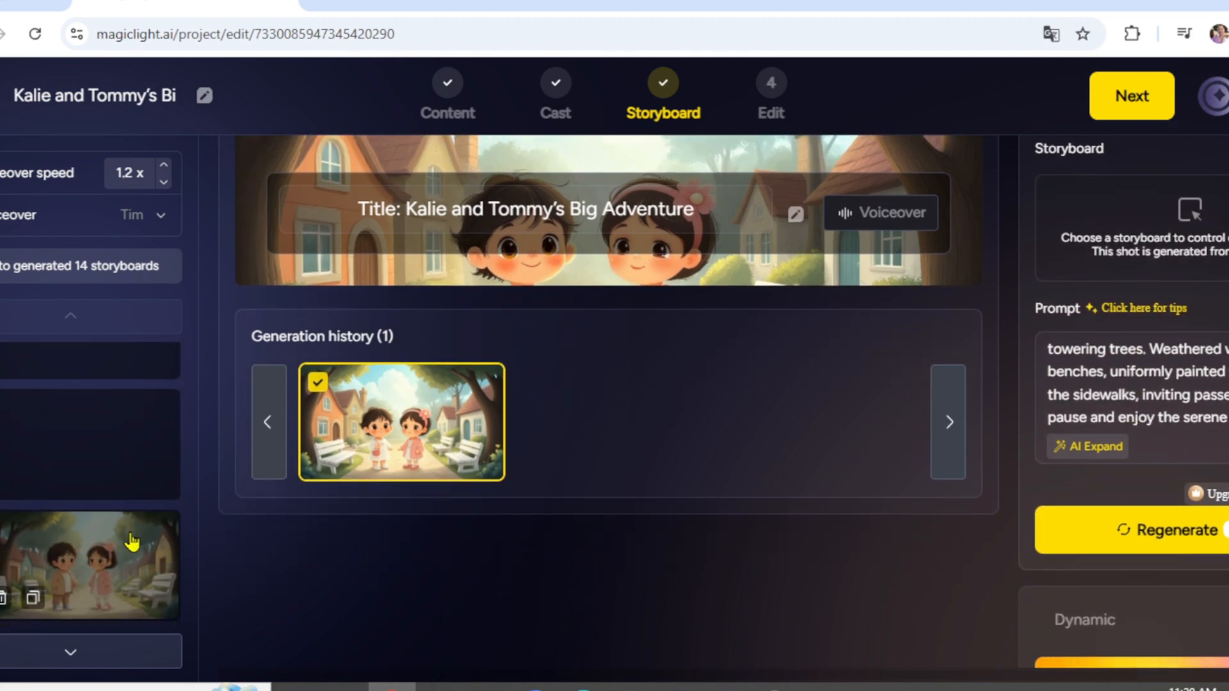
scroll(131, 541, "down", 3)
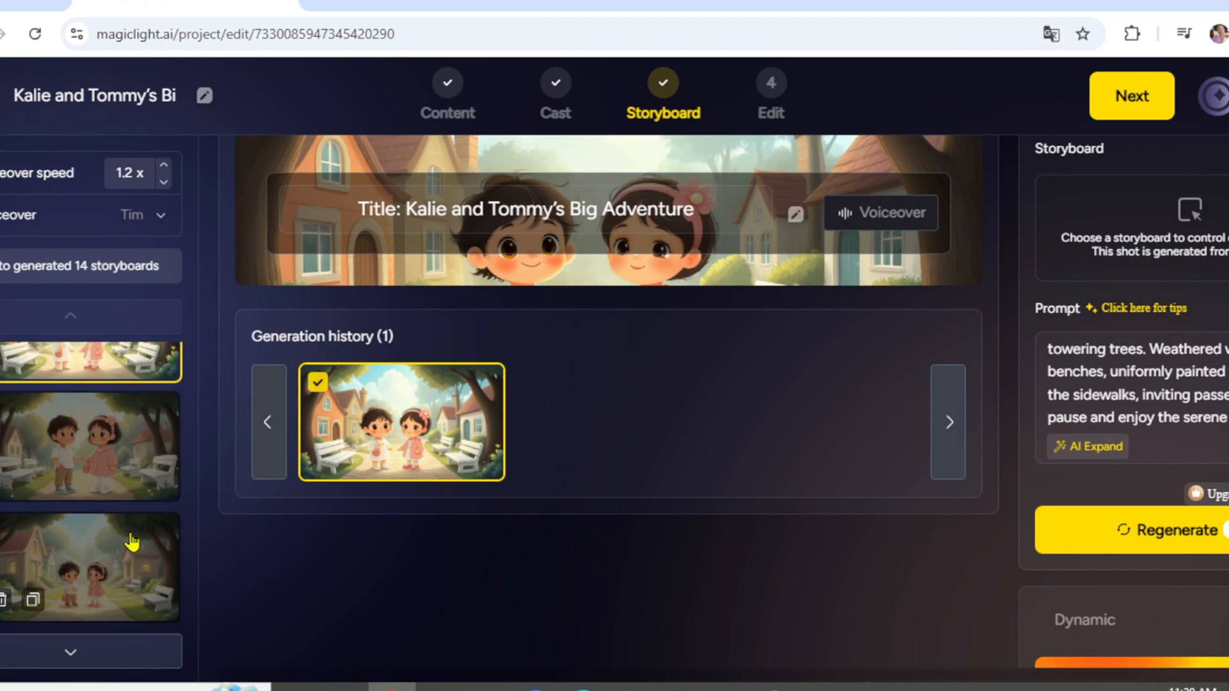
left_click(130, 539)
Step: Animate all 14 storyboards using the Animate All option before moving on to editing
left_click(1133, 99)
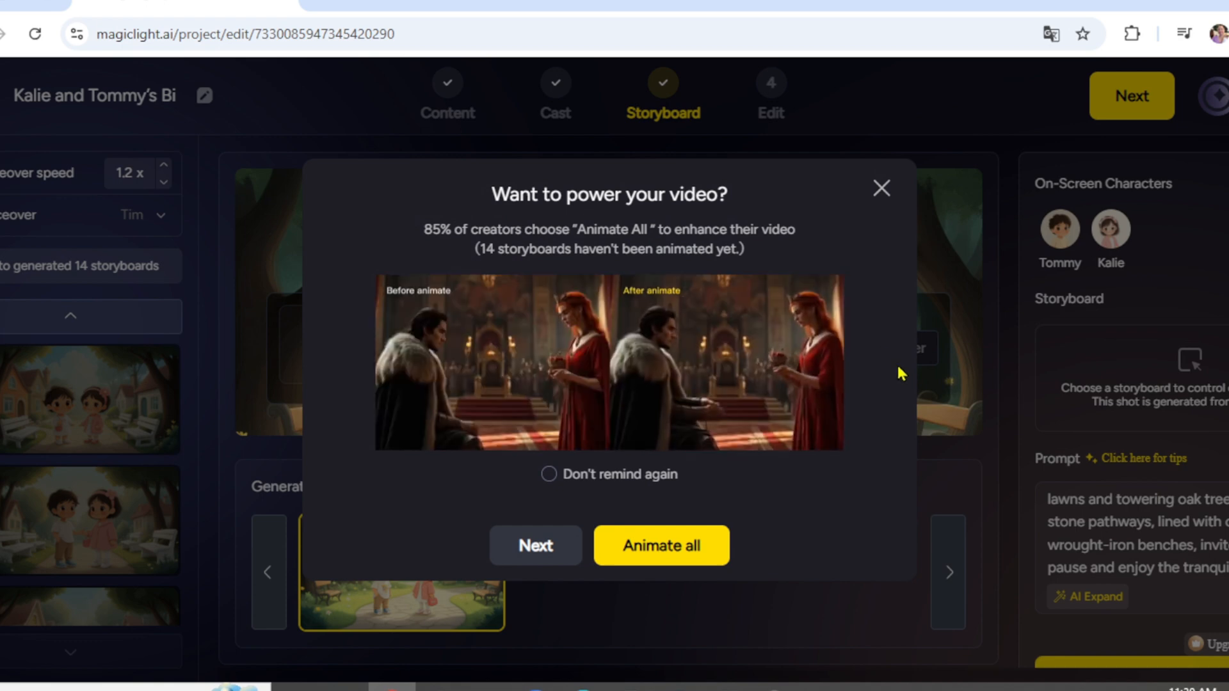
left_click(672, 555)
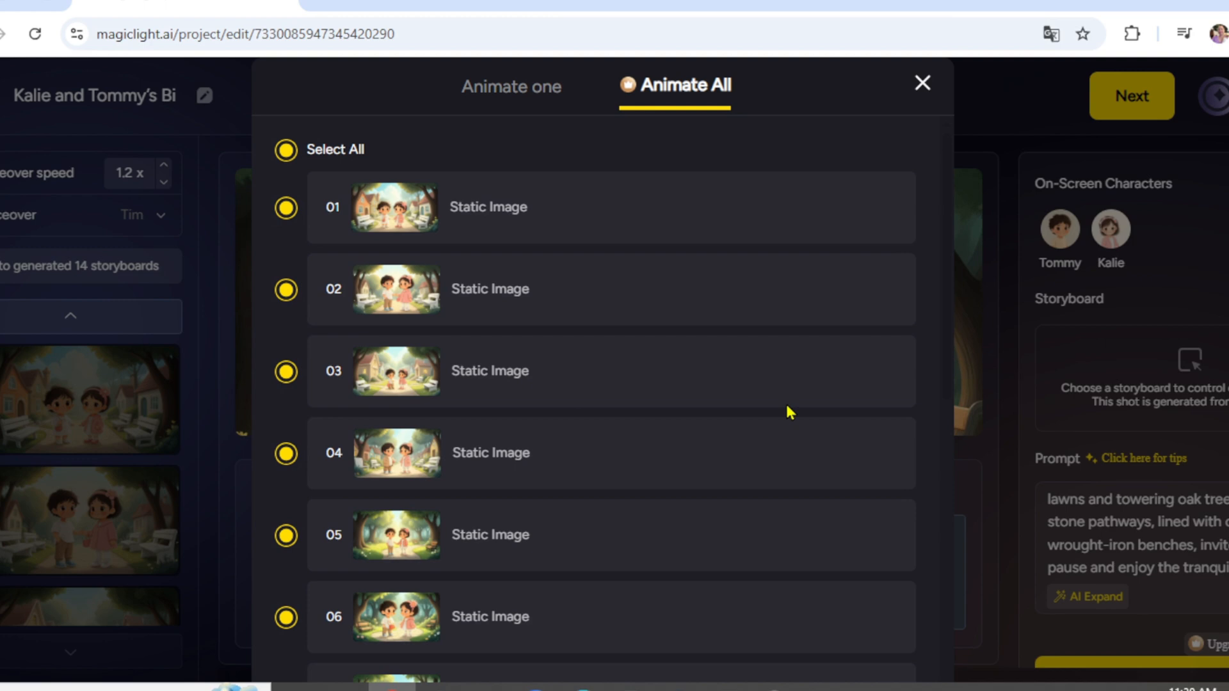
scroll(789, 412, "down", 4)
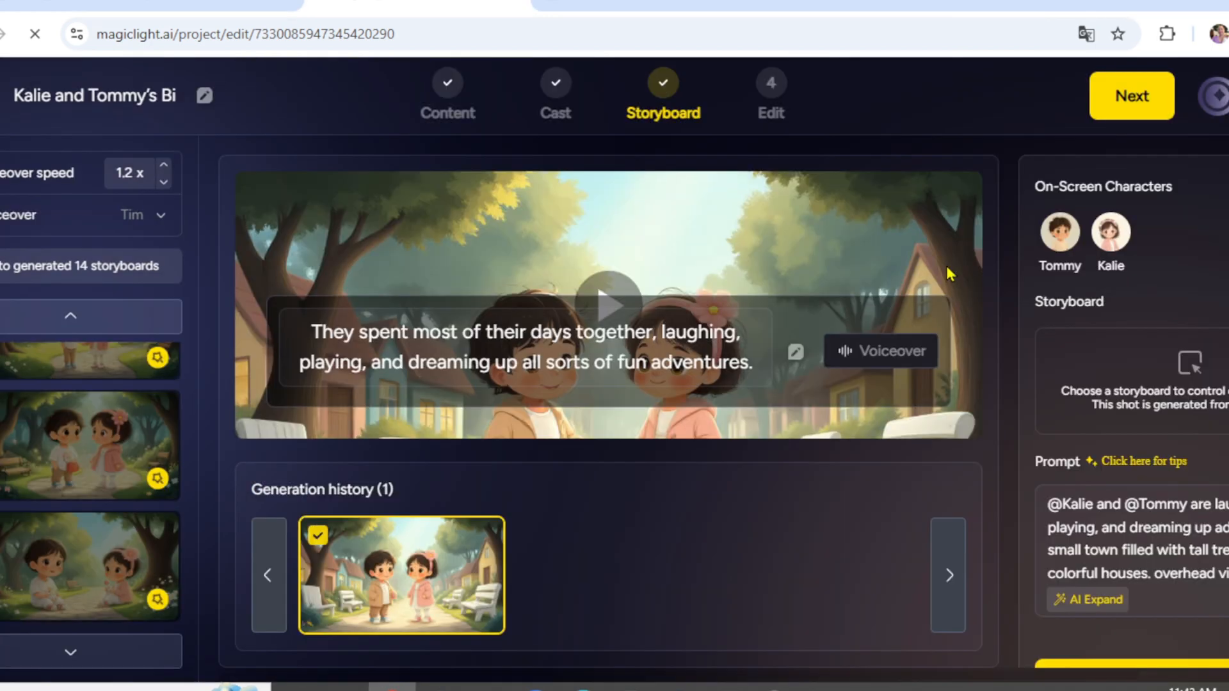
Step: Review the animated storyboards and proceed to the Edit stage with its cover settings
scroll(120, 435, "up", 2)
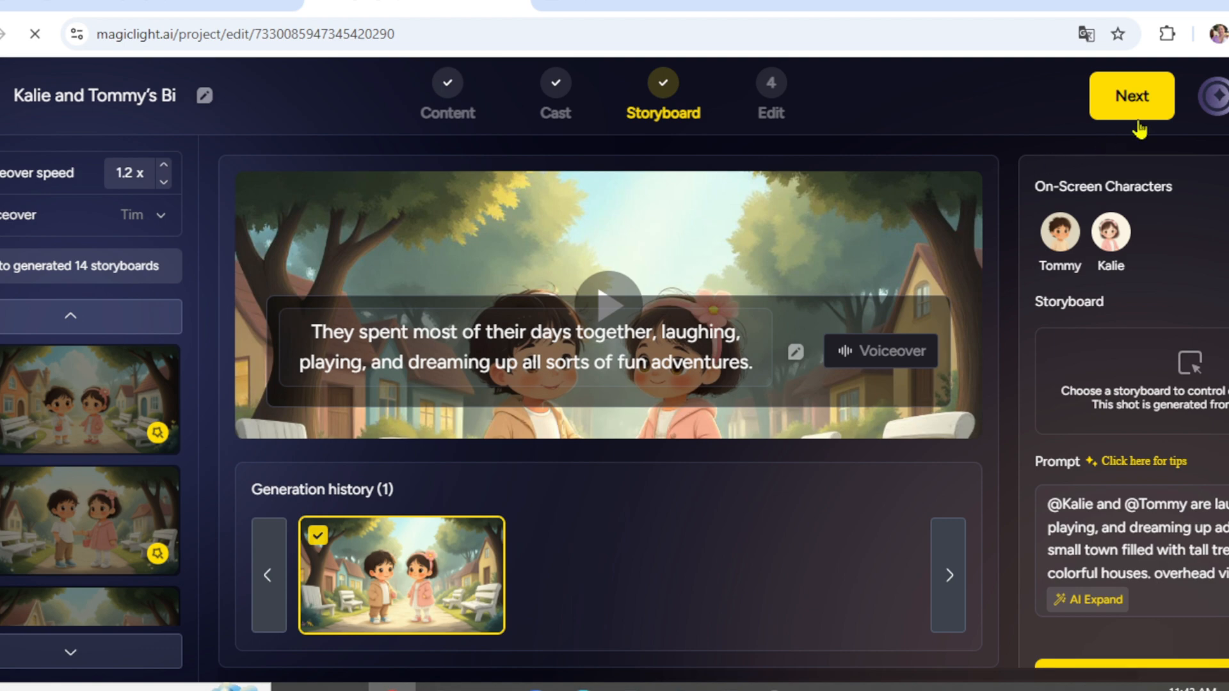
scroll(93, 573, "down", 2)
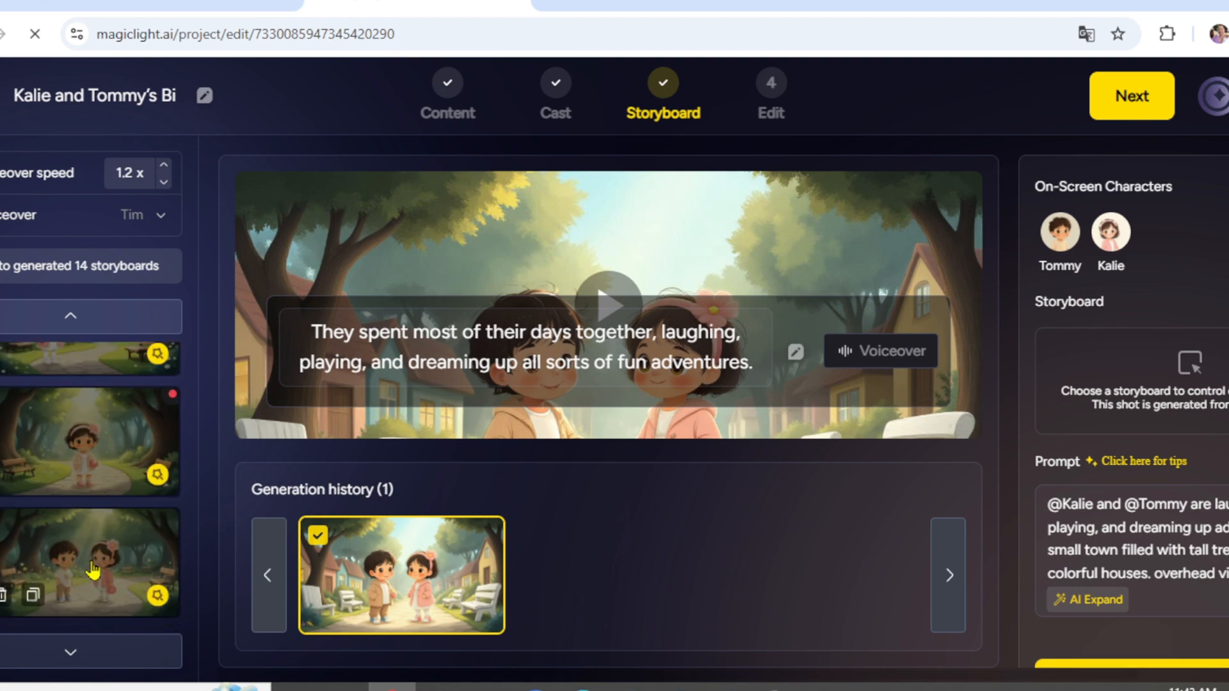
scroll(94, 570, "down", 5)
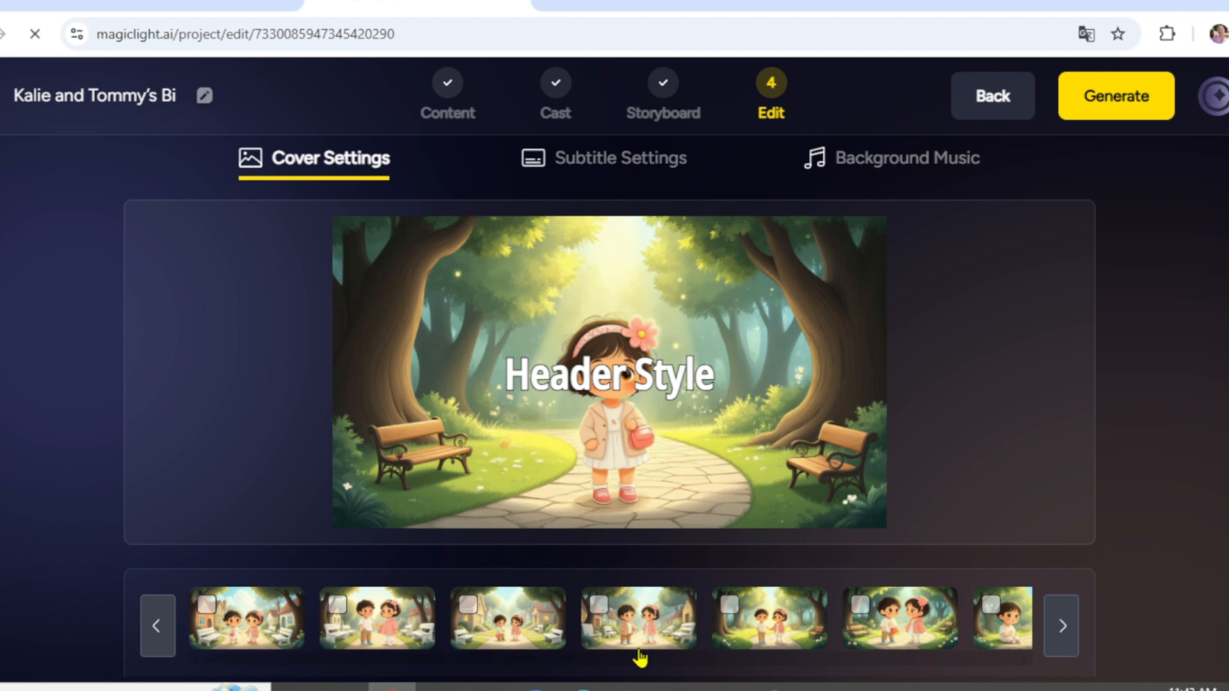
Step: Browse the storyboard images available for the video cover and open the subtitle settings
left_click(1060, 627)
left_click(1061, 627)
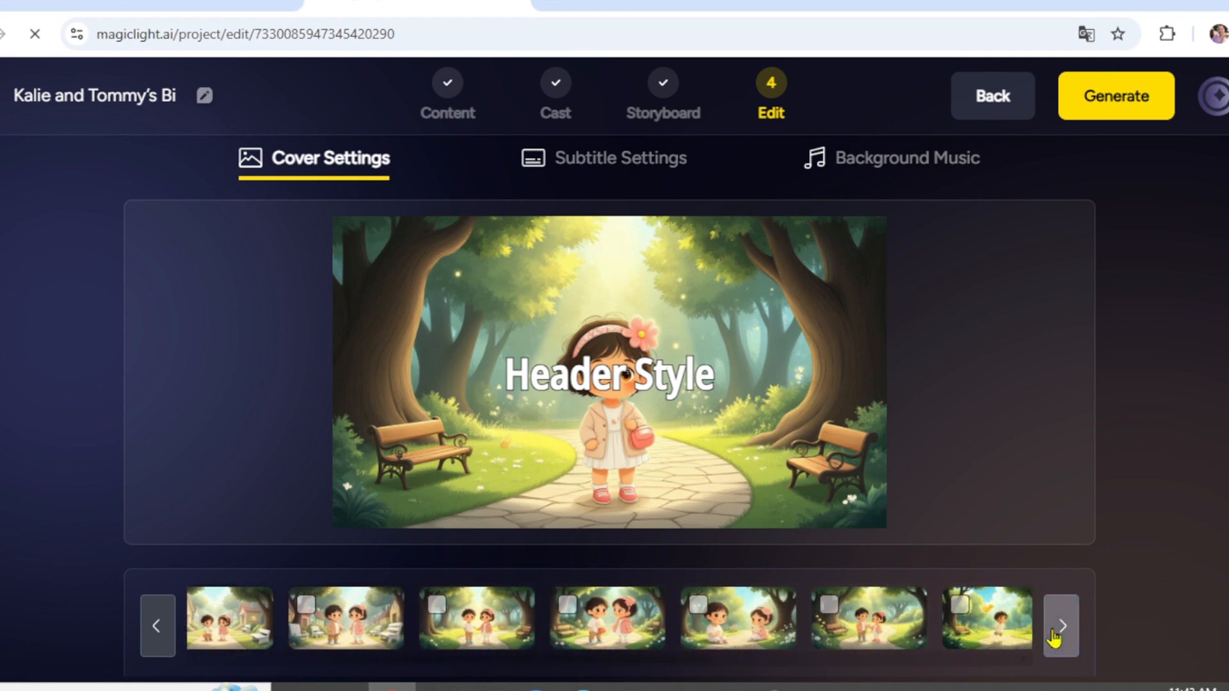
left_click(1060, 627)
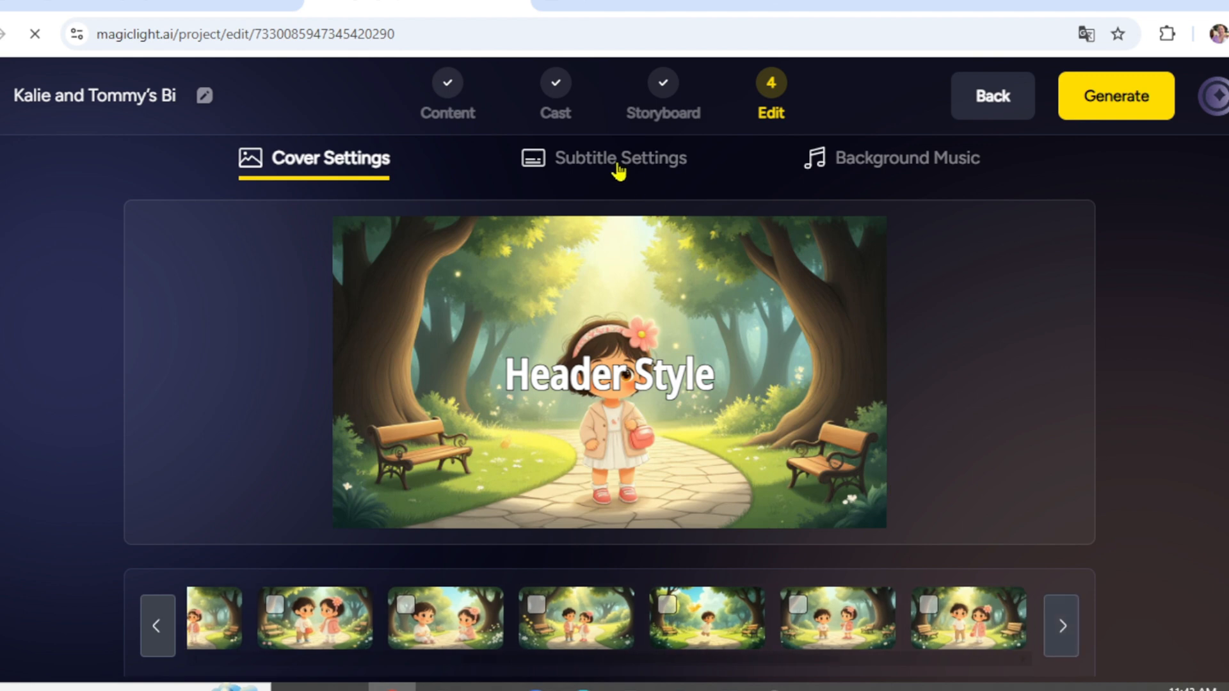
left_click(619, 166)
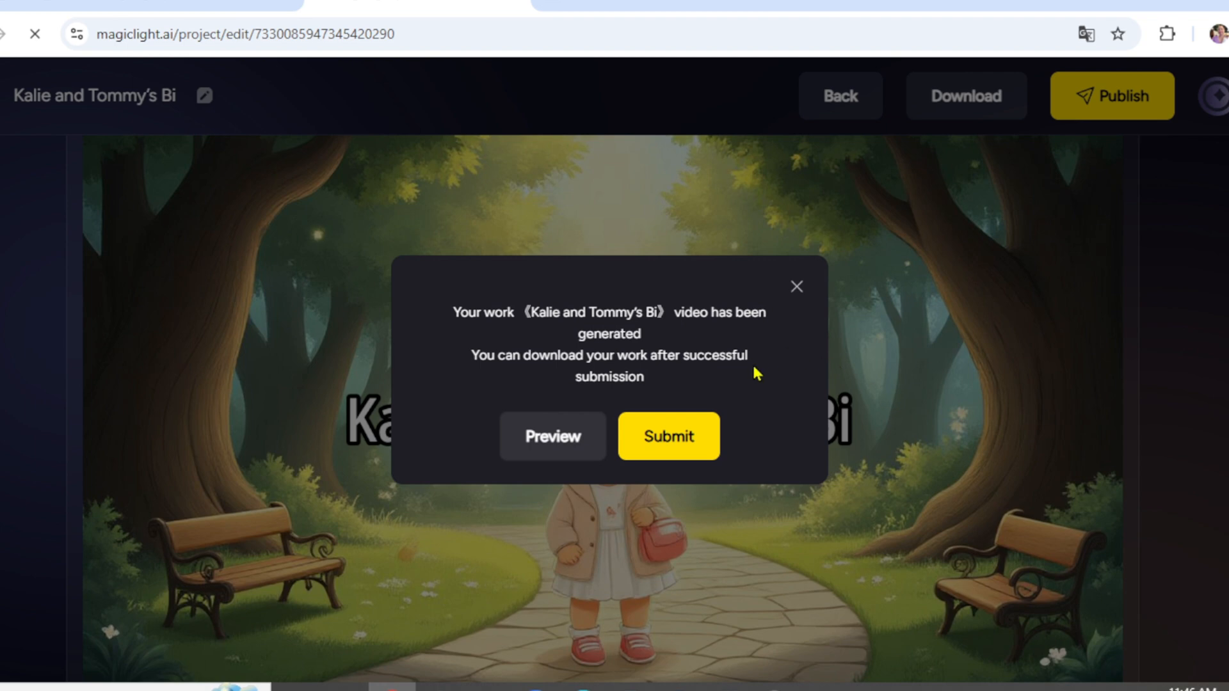
Step: Preview the generated Kalie and Tommy video and dismiss the Live Caption overlay during playback
left_click(555, 448)
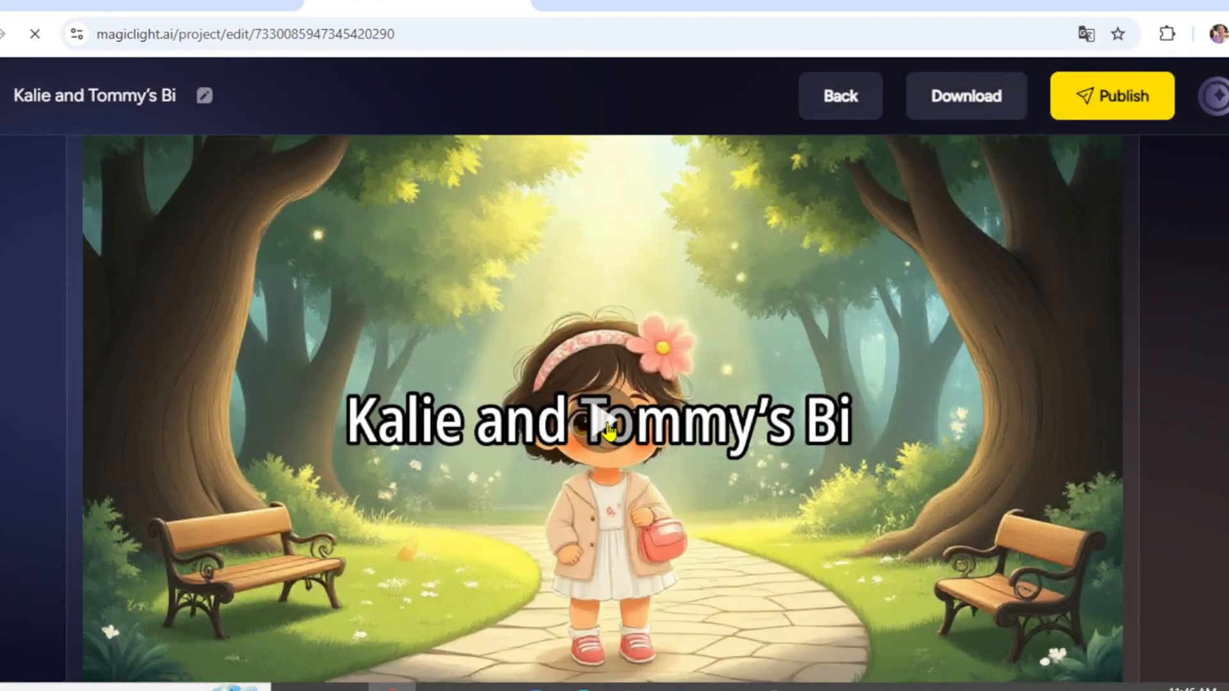
left_click(608, 429)
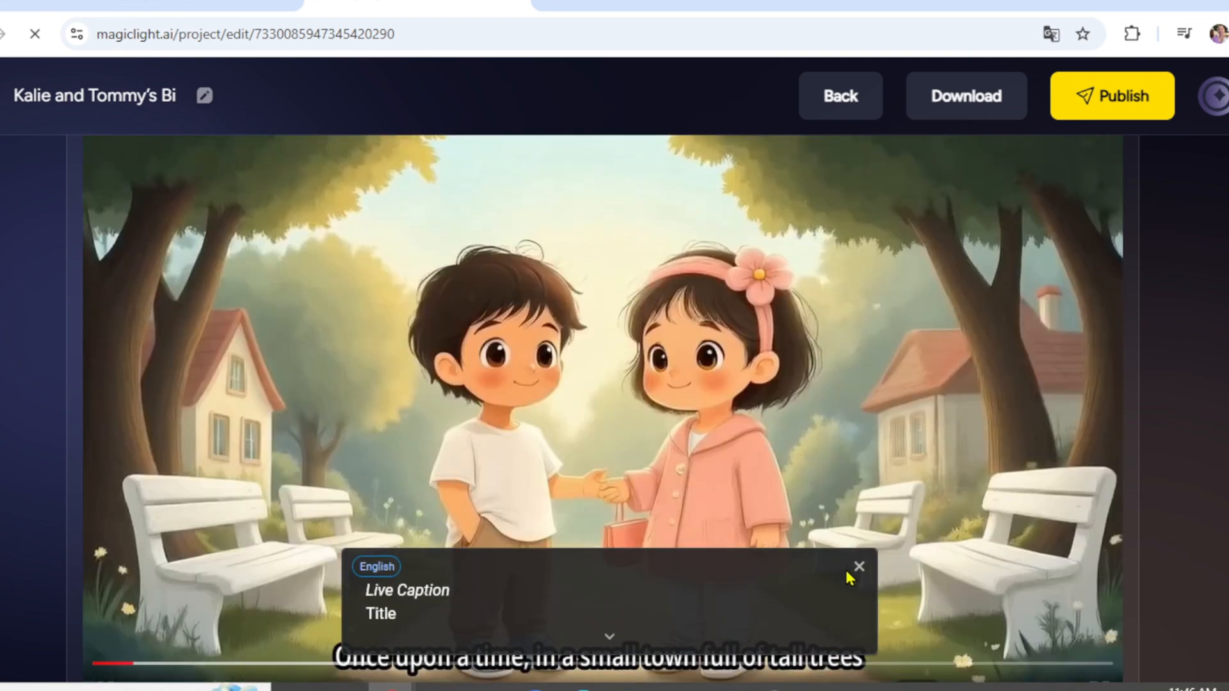
left_click(858, 567)
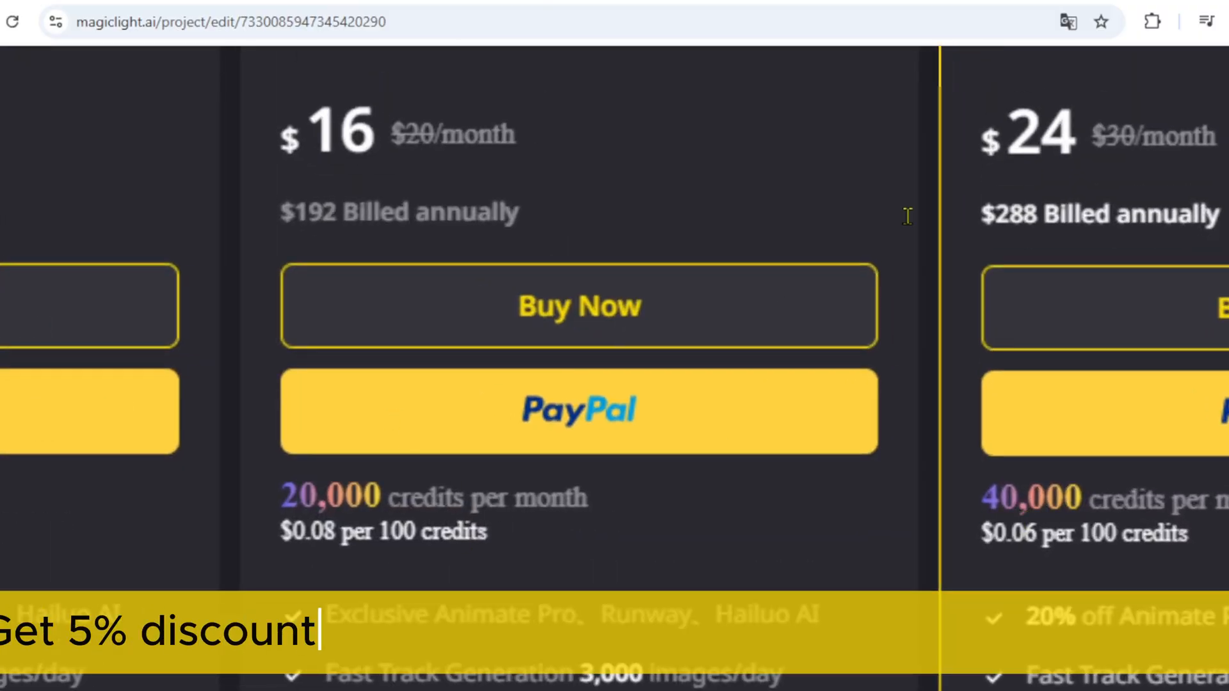
Step: Compare the subscription plans, start the checkout for the Pro Plan with yearly billing and activate the phone number verification field
scroll(729, 195, "left", 2)
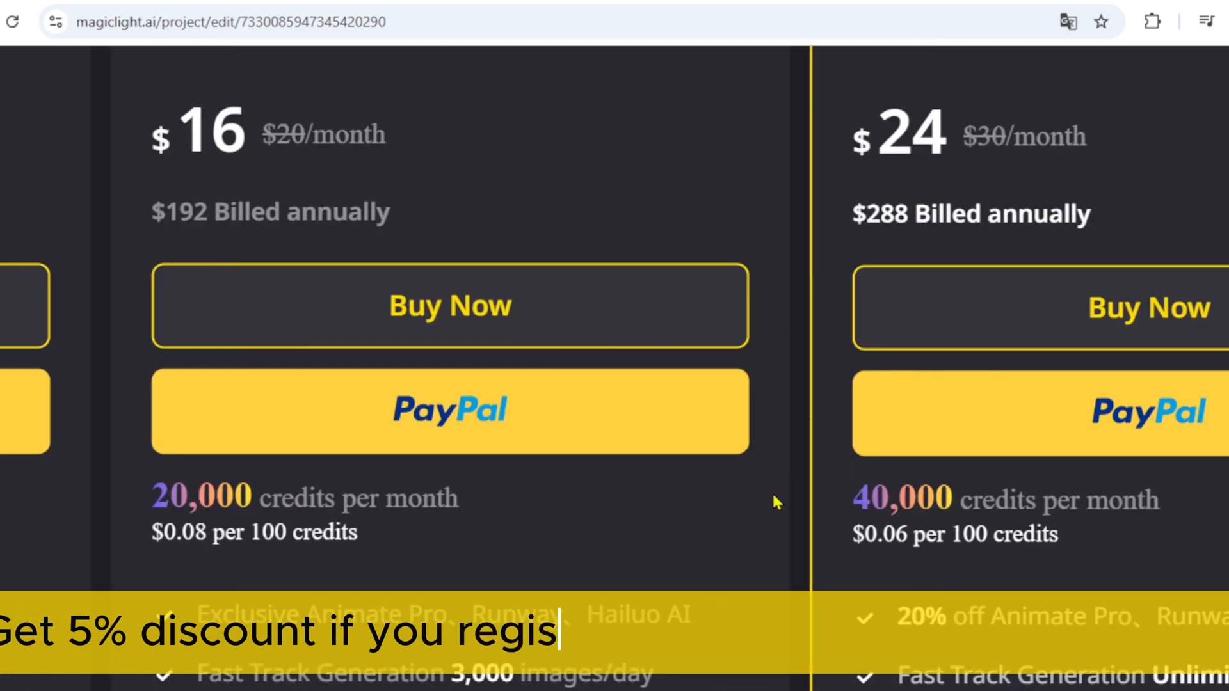
scroll(917, 558, "right", 4)
scroll(916, 558, "up", 3)
left_click(914, 556)
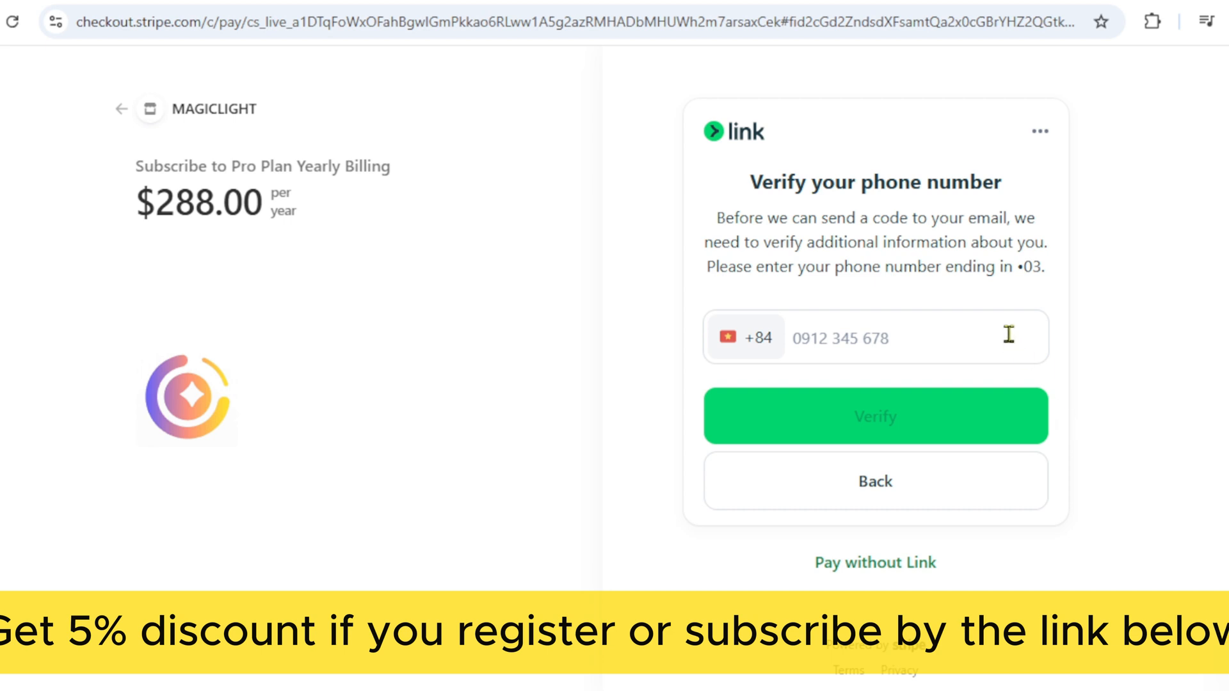
scroll(1008, 334, "down", 1)
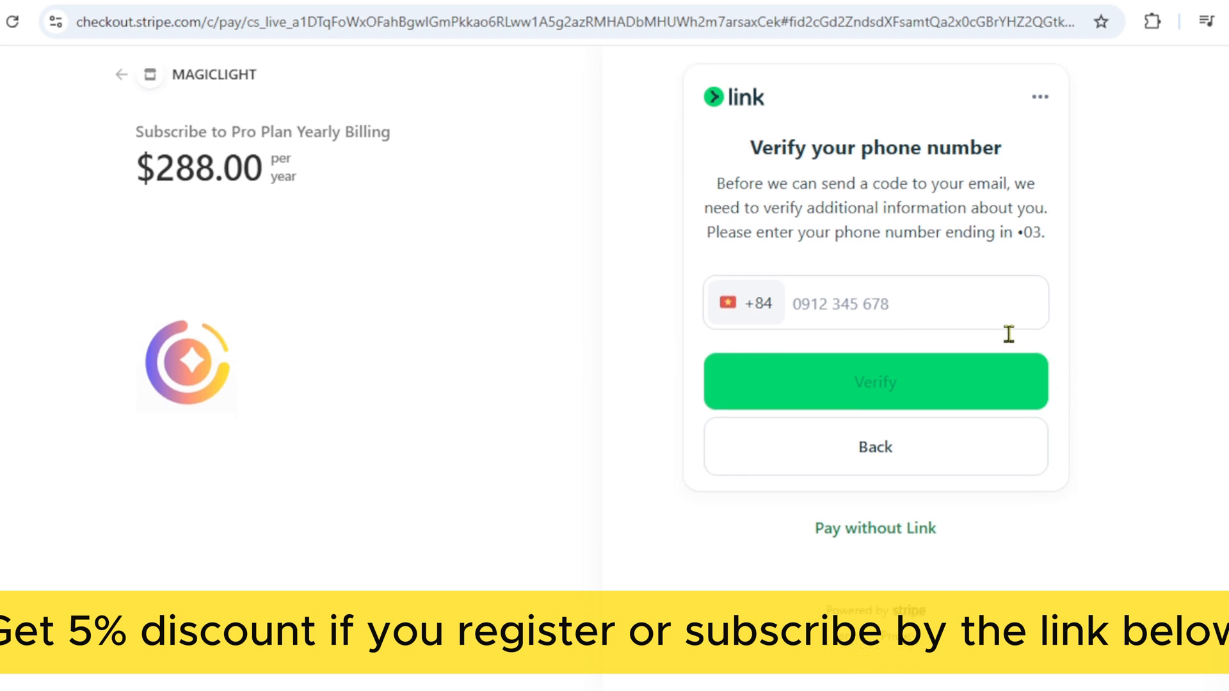
left_click(938, 305)
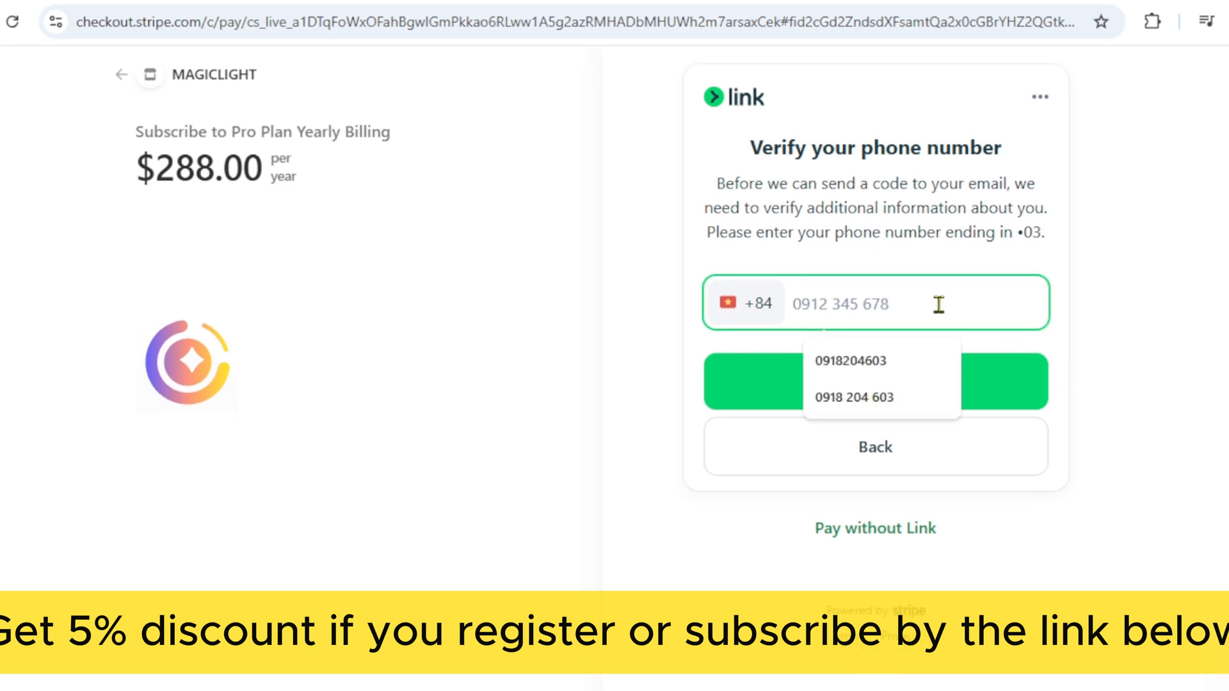